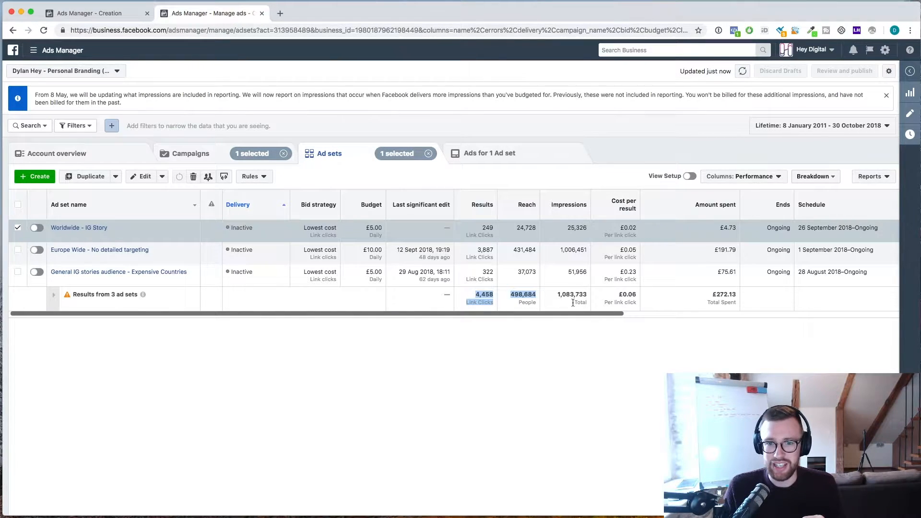
- Switch to the campaign creation page, name the Traffic campaign "Story Ad DEMO" and continue to the ad set
{"action": "left_click_drag", "start_coordinate": [712, 295], "coordinate": [738, 295]}
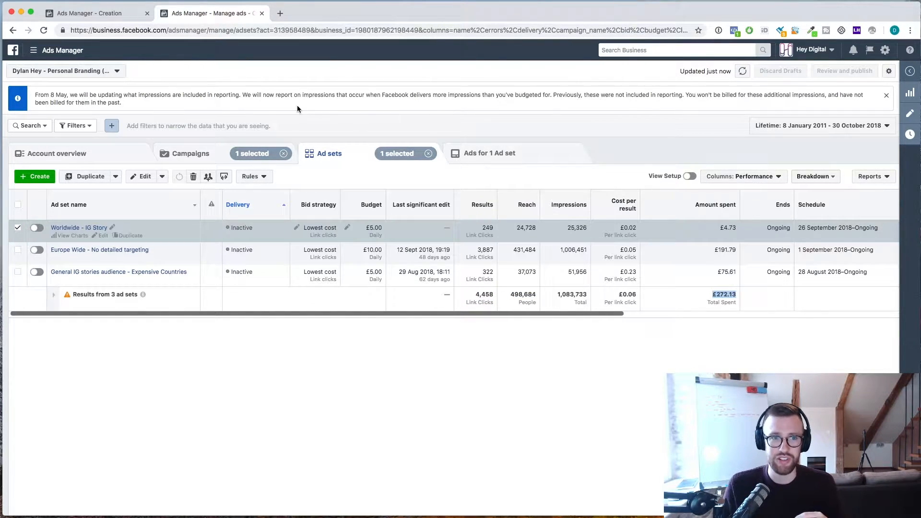
{"action": "left_click", "coordinate": [113, 18]}
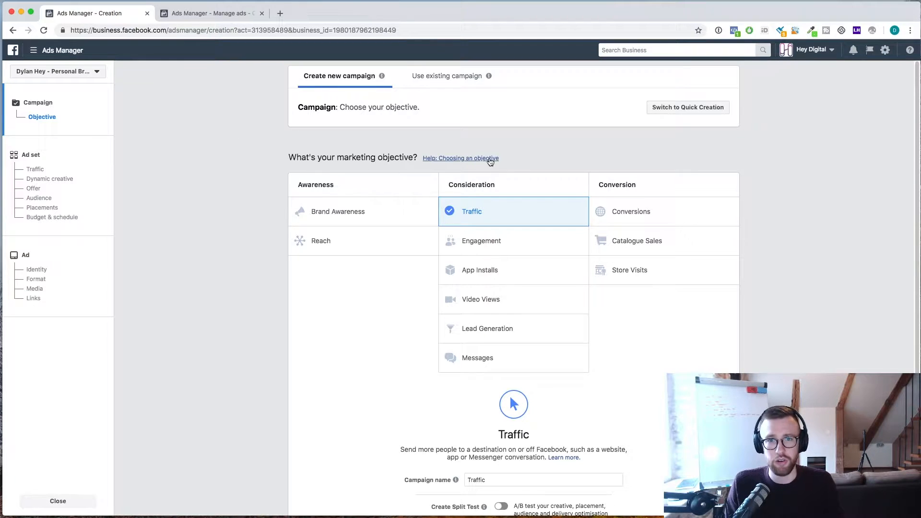
{"action": "scroll", "coordinate": [550, 203], "scroll_direction": "down", "scroll_amount": 1}
{"action": "scroll", "coordinate": [550, 193], "scroll_direction": "down", "scroll_amount": 1}
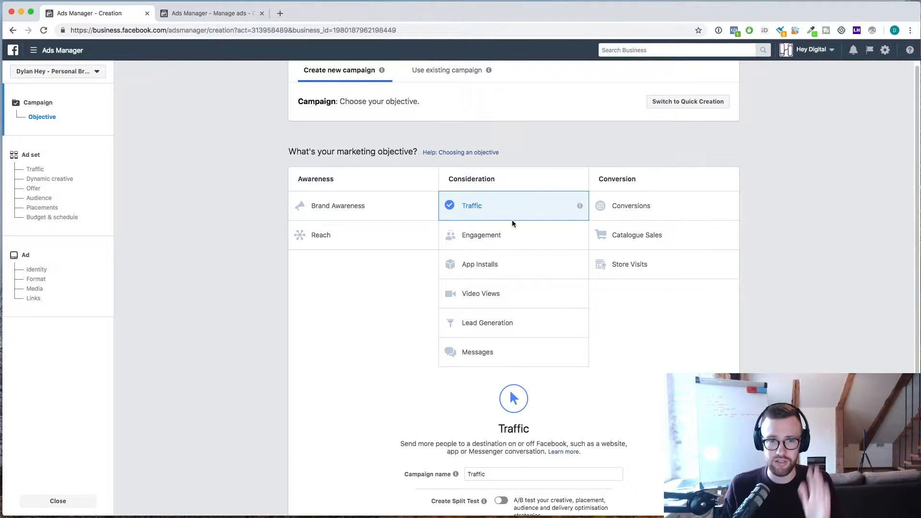
{"action": "scroll", "coordinate": [512, 208], "scroll_direction": "down", "scroll_amount": 3}
{"action": "double_click", "coordinate": [503, 381]}
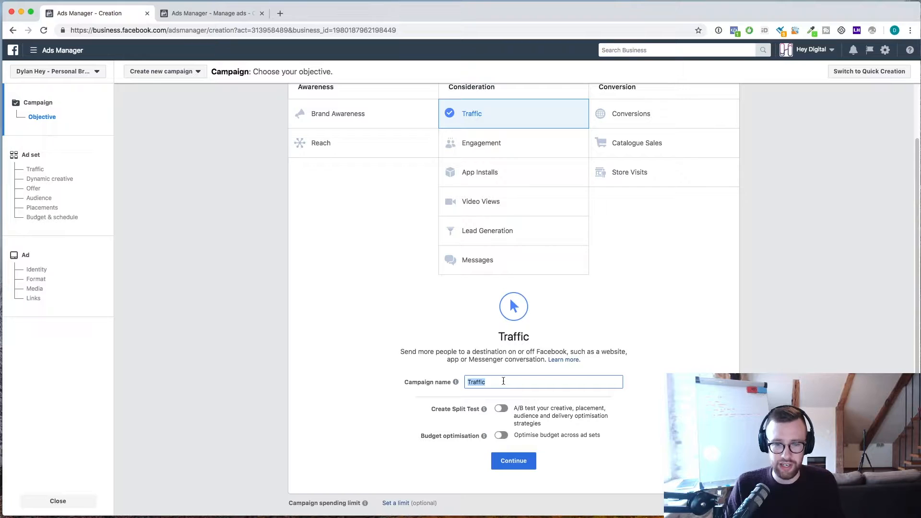
{"action": "type", "text": "Story A"}
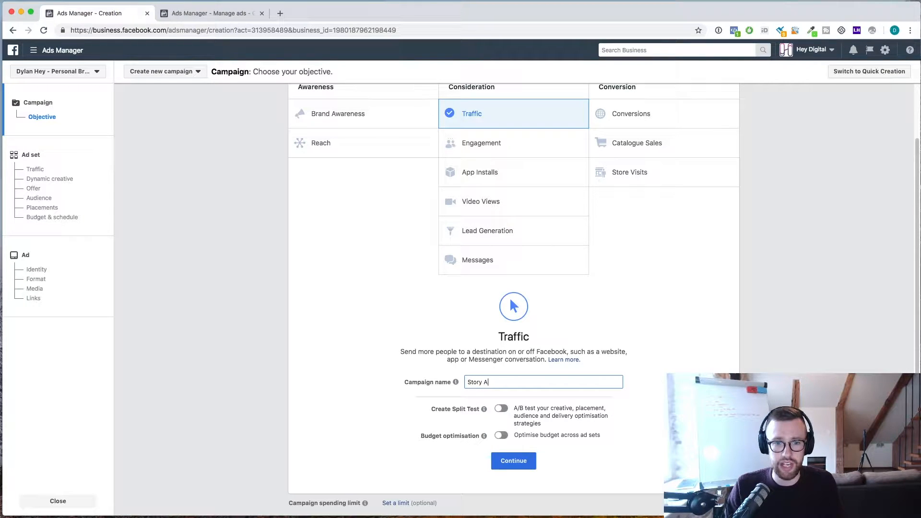
{"action": "type", "text": "d DEMO"}
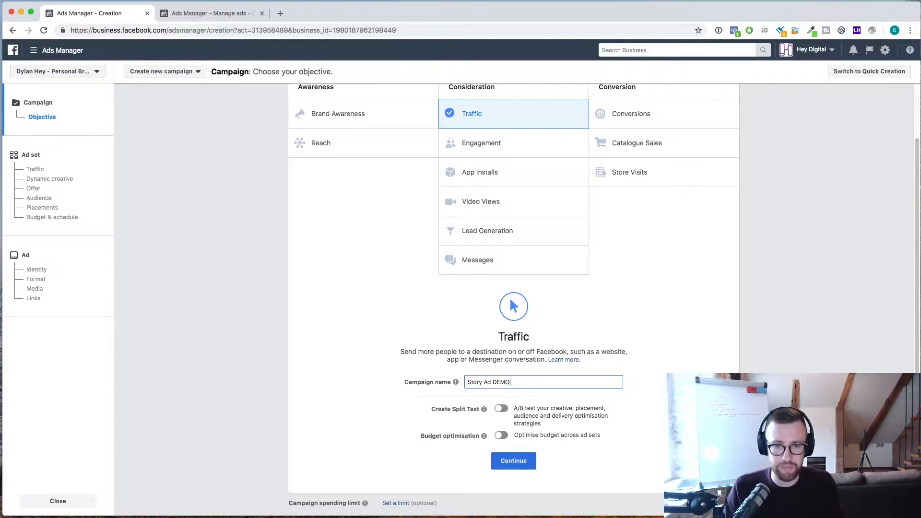
{"action": "left_click", "coordinate": [519, 469]}
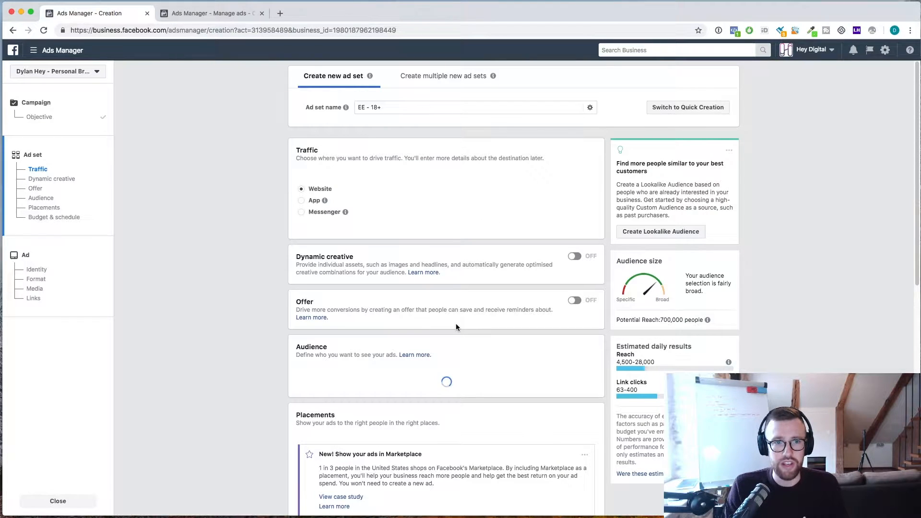
- Name the new ad set "TEST"
{"action": "triple_click", "coordinate": [397, 109]}
{"action": "type", "text": "TEST"}
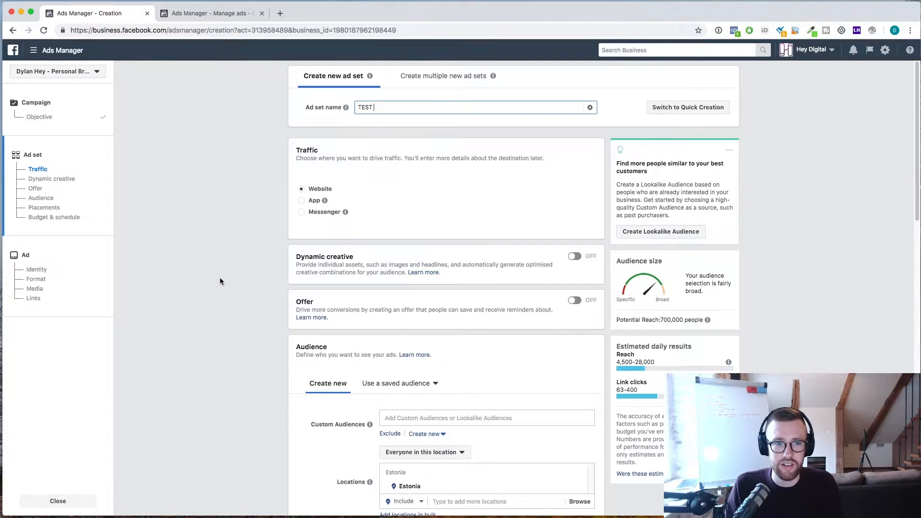
{"action": "left_click", "coordinate": [258, 220]}
- Choose to edit the ad set's placements manually and deselect all Facebook placements
{"action": "scroll", "coordinate": [262, 228], "scroll_direction": "down", "scroll_amount": 1}
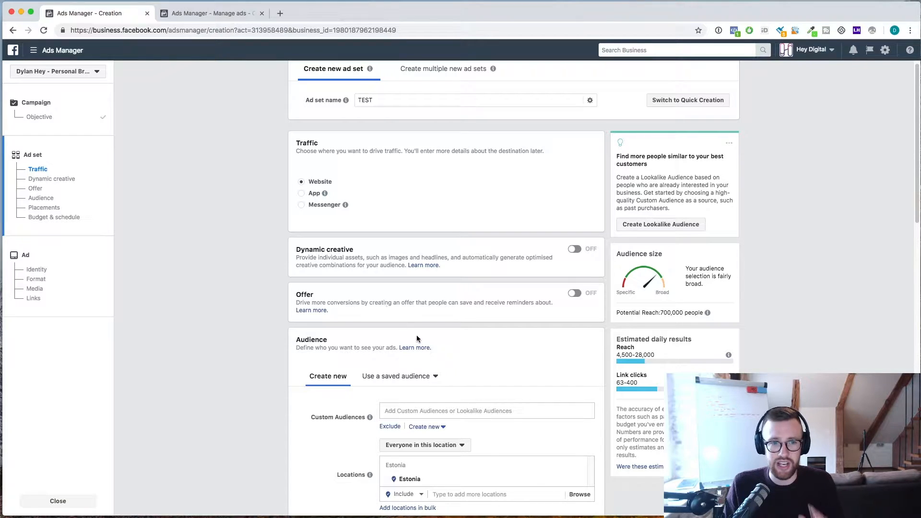
{"action": "scroll", "coordinate": [389, 312], "scroll_direction": "down", "scroll_amount": 10}
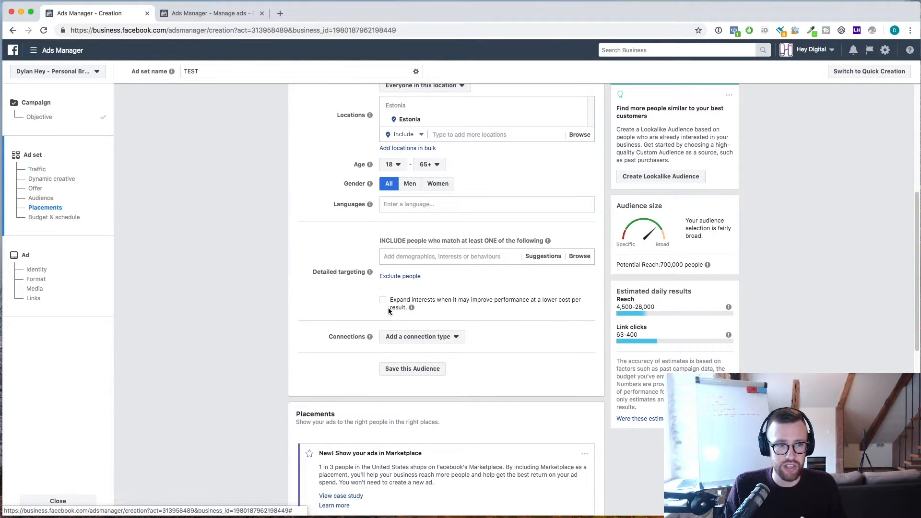
{"action": "scroll", "coordinate": [389, 311], "scroll_direction": "down", "scroll_amount": 5}
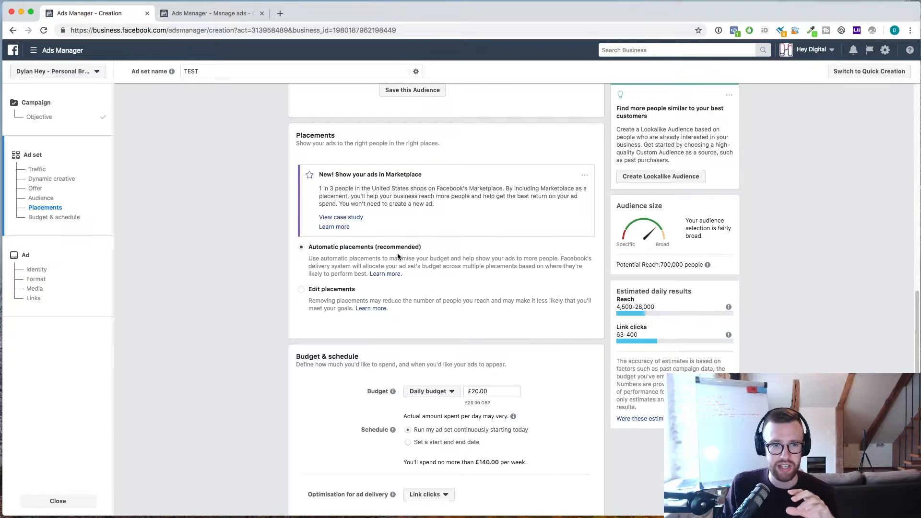
{"action": "left_click", "coordinate": [302, 290]}
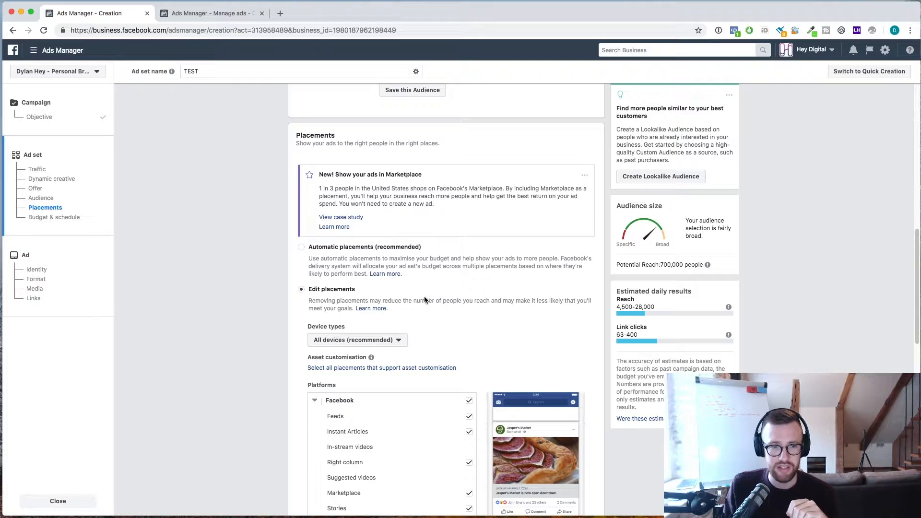
{"action": "scroll", "coordinate": [412, 300], "scroll_direction": "down", "scroll_amount": 3}
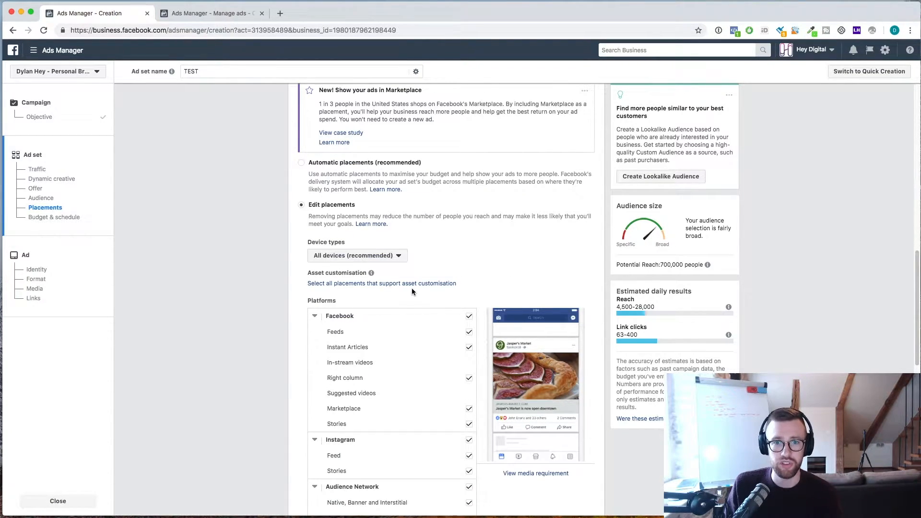
{"action": "scroll", "coordinate": [425, 304], "scroll_direction": "down", "scroll_amount": 1}
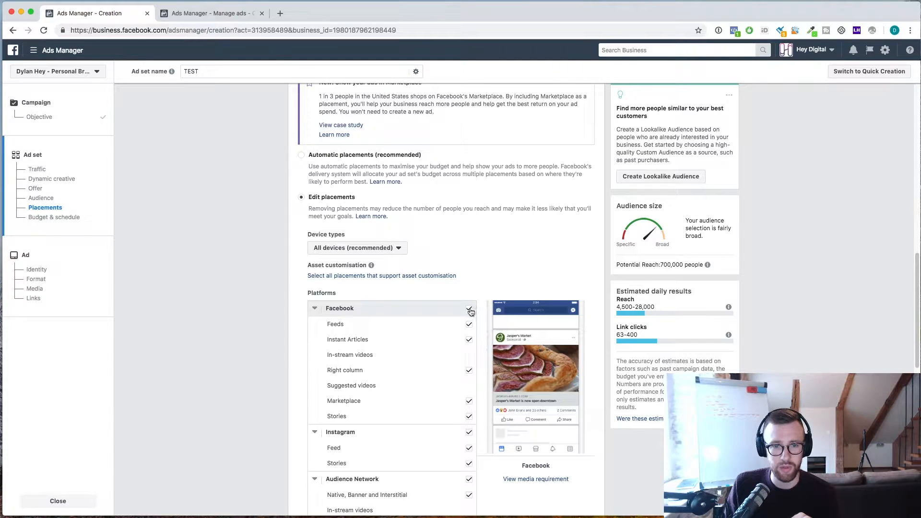
{"action": "left_click", "coordinate": [470, 310]}
{"action": "scroll", "coordinate": [458, 344], "scroll_direction": "down", "scroll_amount": 1}
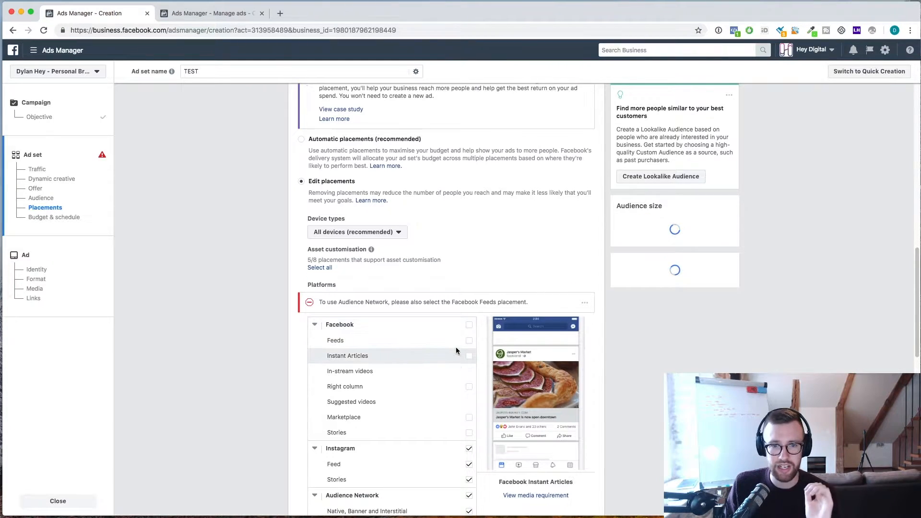
- Deselect the Instagram Feed, Audience Network and Messenger placements, keeping only Instagram Stories selected
{"action": "scroll", "coordinate": [456, 350], "scroll_direction": "down", "scroll_amount": 3}
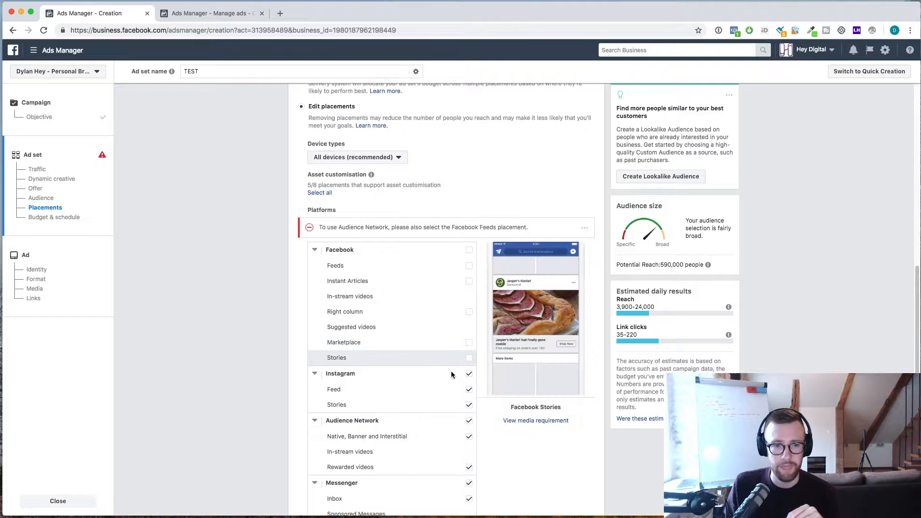
{"action": "left_click", "coordinate": [469, 389]}
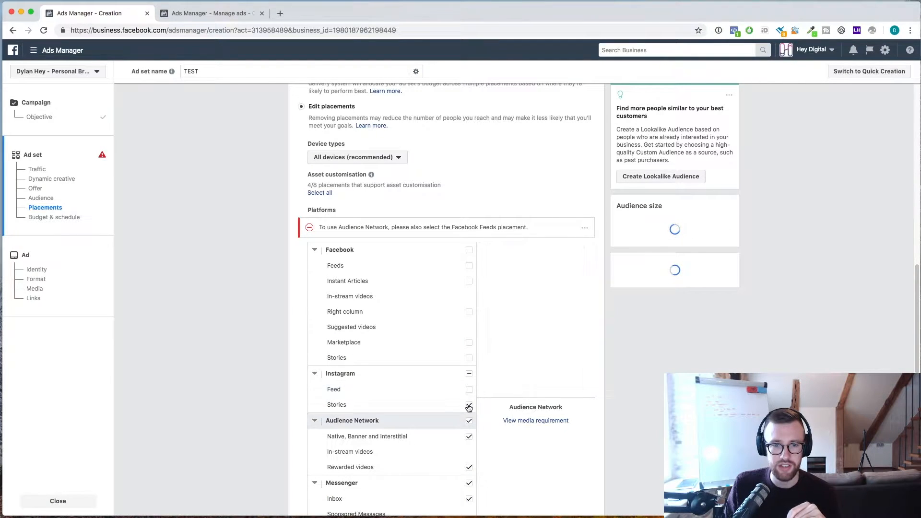
{"action": "scroll", "coordinate": [465, 408], "scroll_direction": "down", "scroll_amount": 2}
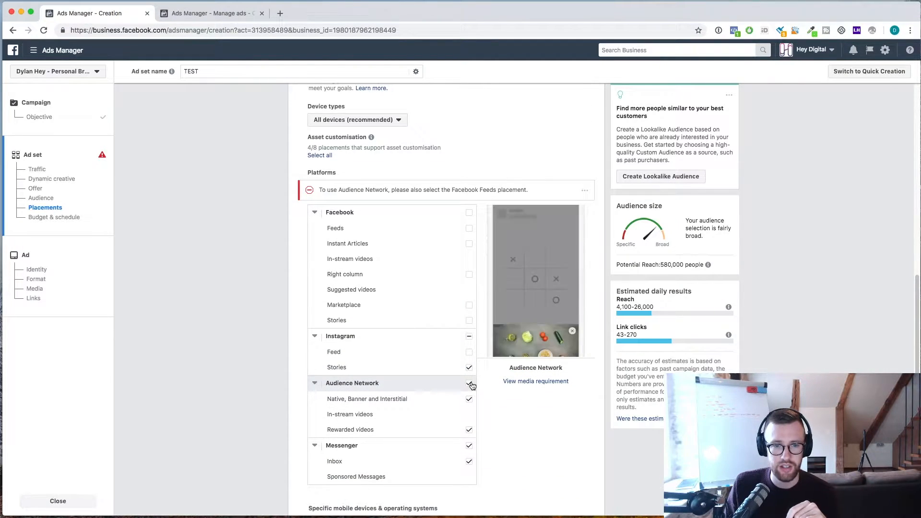
{"action": "left_click", "coordinate": [471, 385]}
{"action": "left_click", "coordinate": [470, 446]}
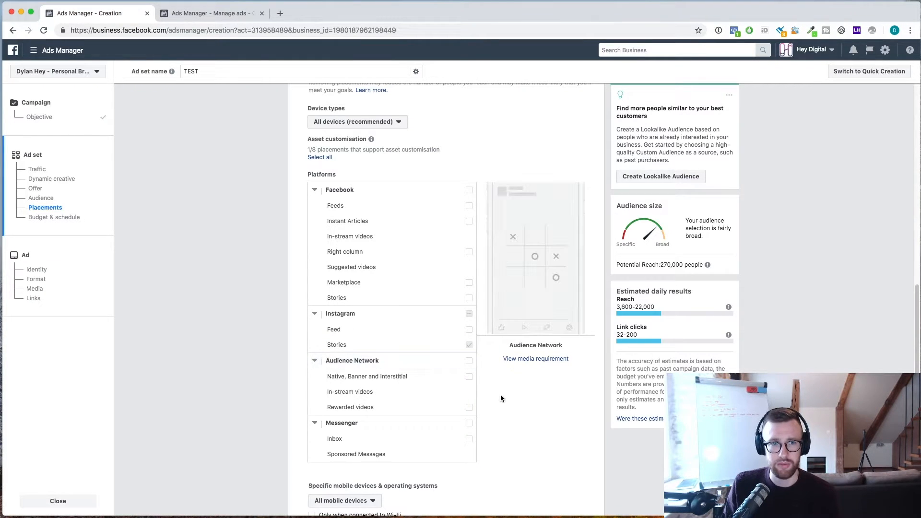
- Review the available device types and the specific mobile device options for the ad set's placements
{"action": "scroll", "coordinate": [533, 408], "scroll_direction": "up", "scroll_amount": 3}
{"action": "left_click", "coordinate": [368, 200]}
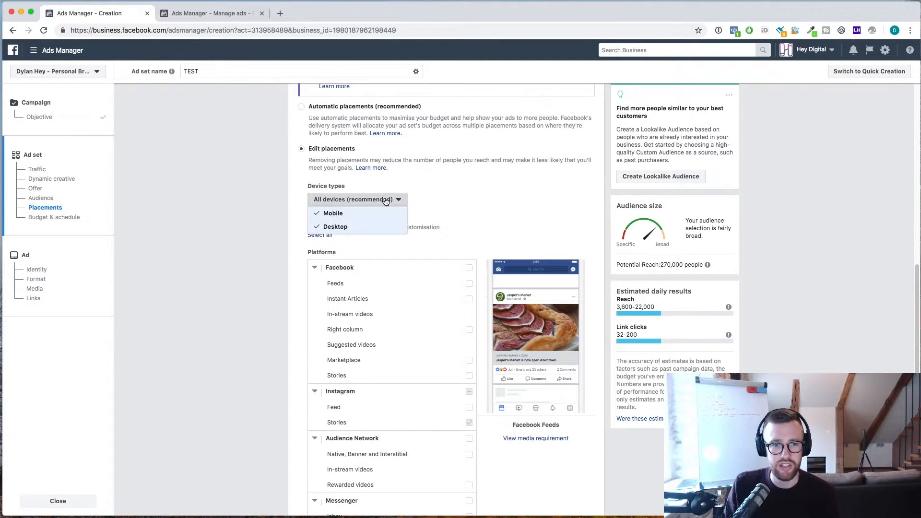
{"action": "left_click", "coordinate": [512, 206]}
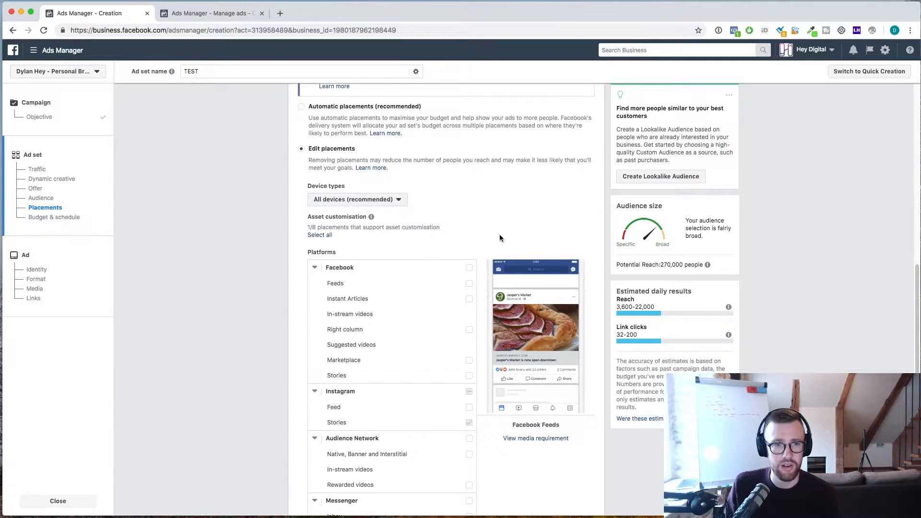
{"action": "scroll", "coordinate": [504, 240], "scroll_direction": "down", "scroll_amount": 1}
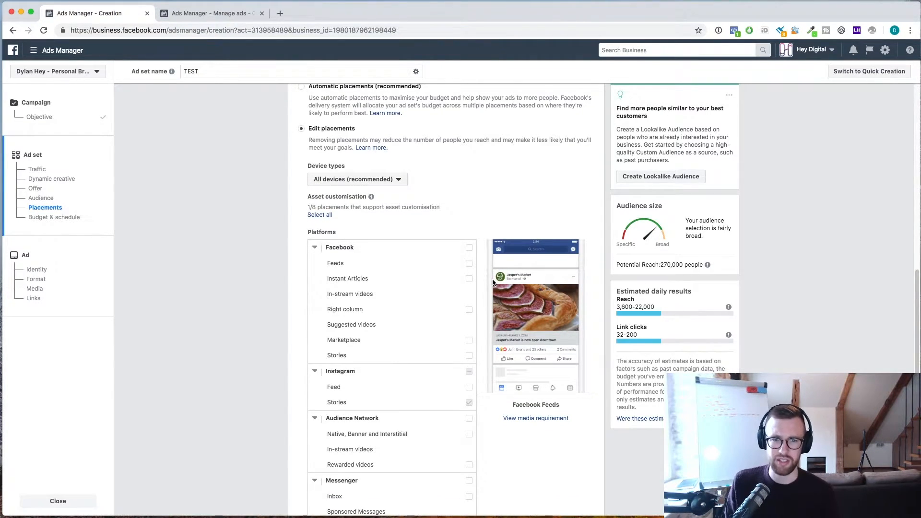
{"action": "scroll", "coordinate": [420, 384], "scroll_direction": "down", "scroll_amount": 3}
{"action": "scroll", "coordinate": [503, 393], "scroll_direction": "down", "scroll_amount": 1}
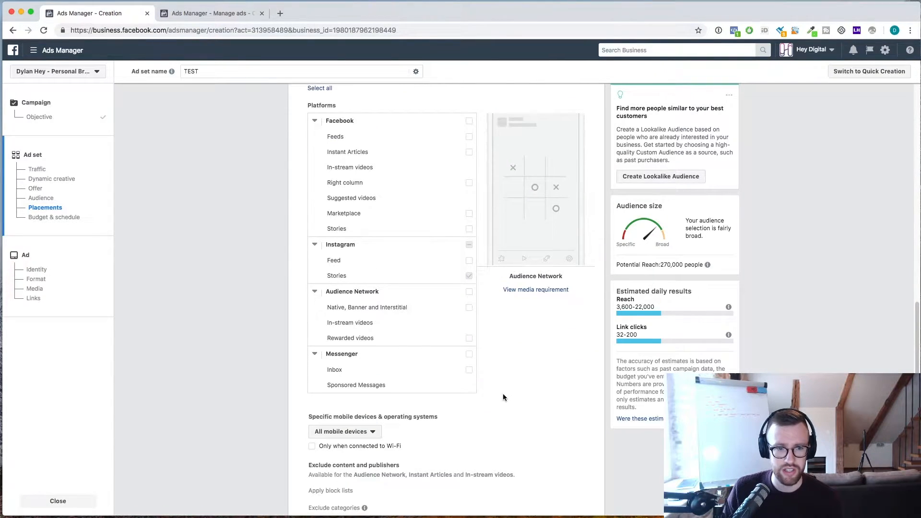
{"action": "left_click", "coordinate": [368, 416]}
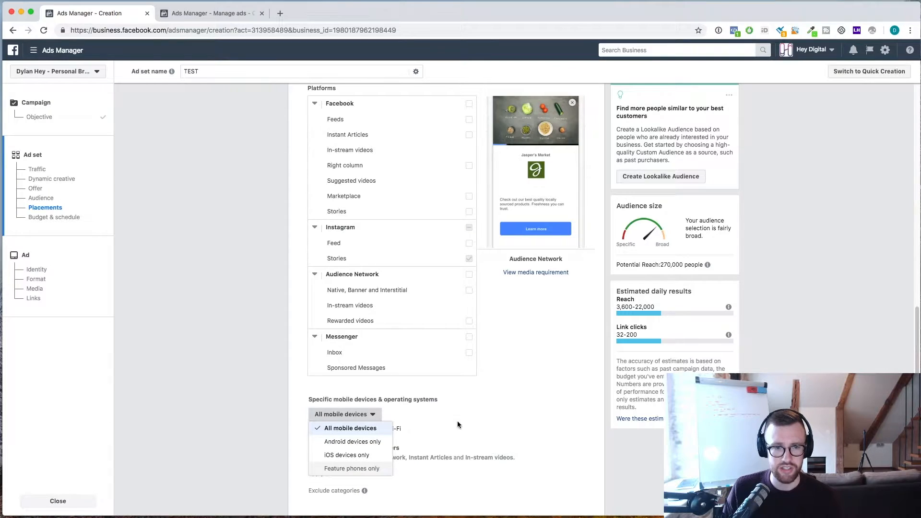
{"action": "left_click", "coordinate": [523, 422]}
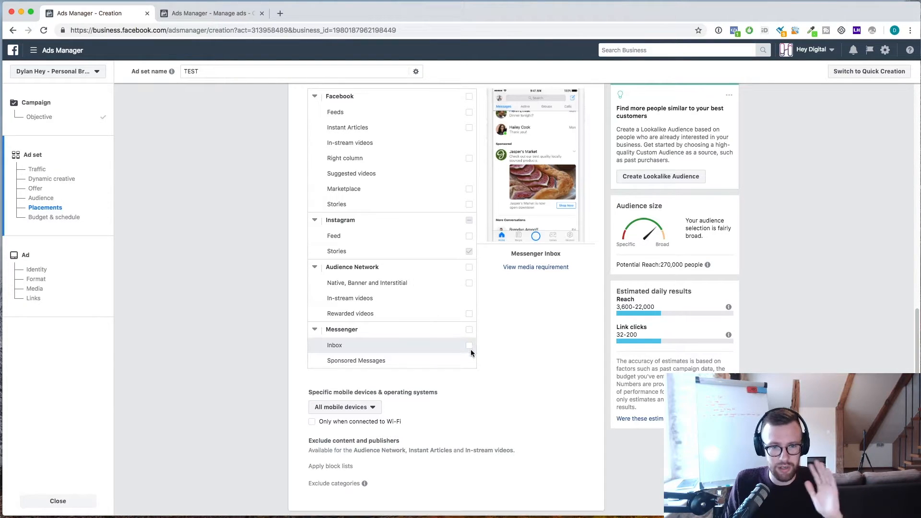
- Remove the audience's existing location and add United Kingdom in its place
{"action": "scroll", "coordinate": [471, 353], "scroll_direction": "down", "scroll_amount": 5}
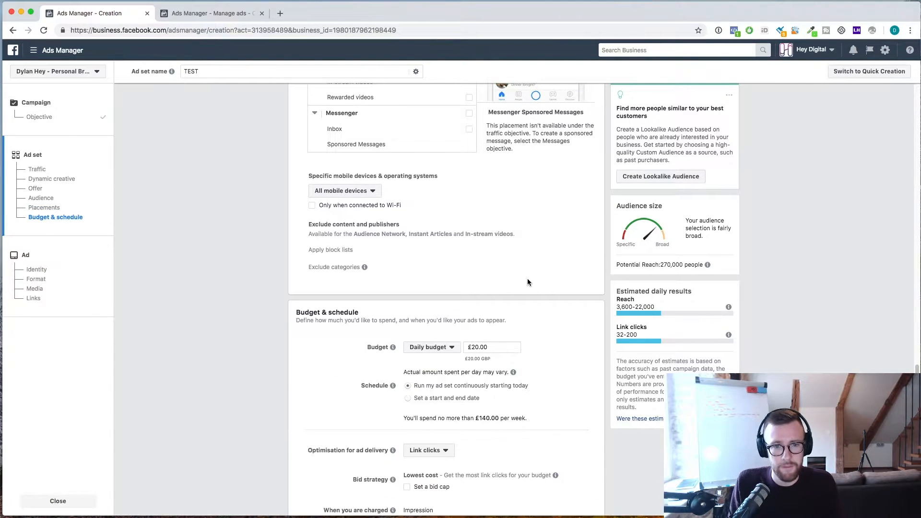
{"action": "scroll", "coordinate": [527, 278], "scroll_direction": "up", "scroll_amount": 15}
{"action": "scroll", "coordinate": [526, 279], "scroll_direction": "up", "scroll_amount": 3}
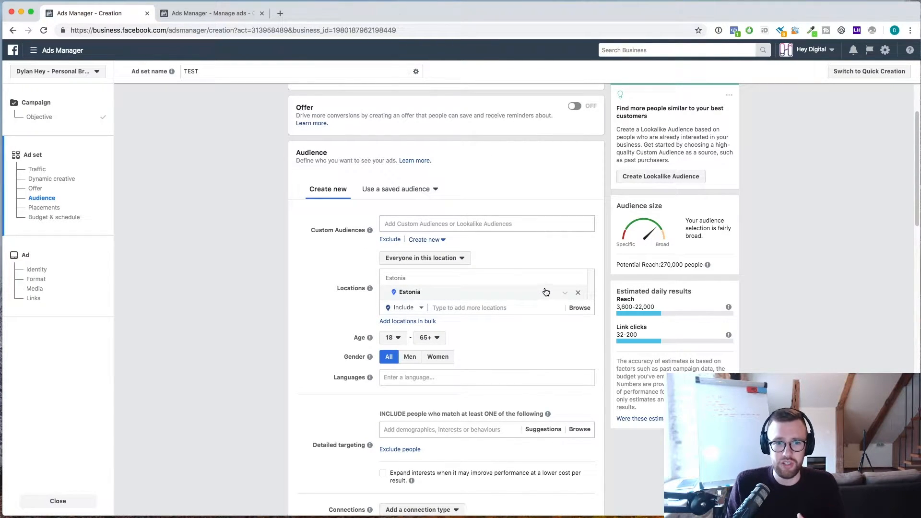
{"action": "left_click", "coordinate": [579, 294]}
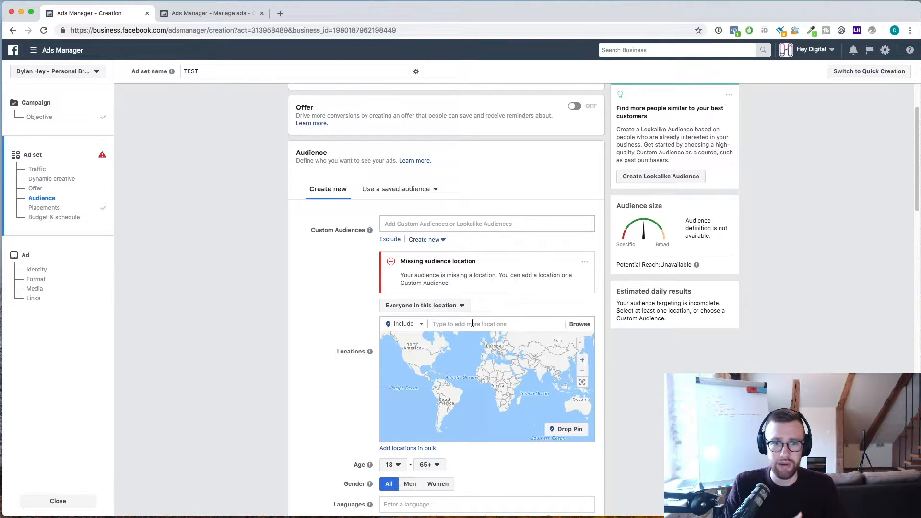
{"action": "left_click", "coordinate": [474, 324]}
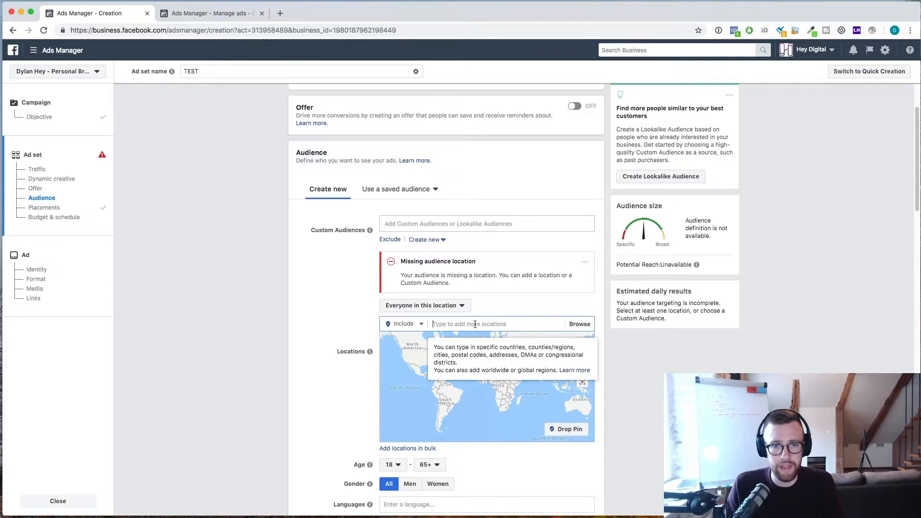
{"action": "type", "text": "un"}
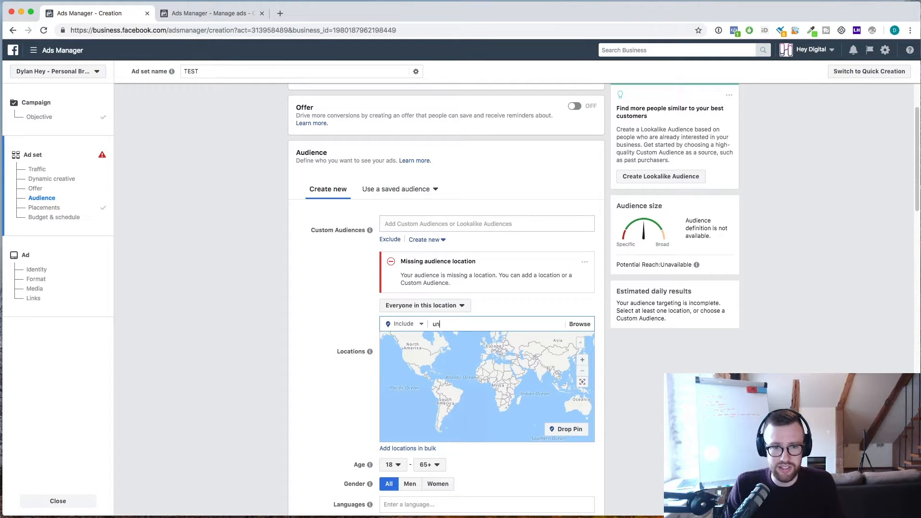
{"action": "type", "text": "ites"}
{"action": "key", "text": "BackSpace"}
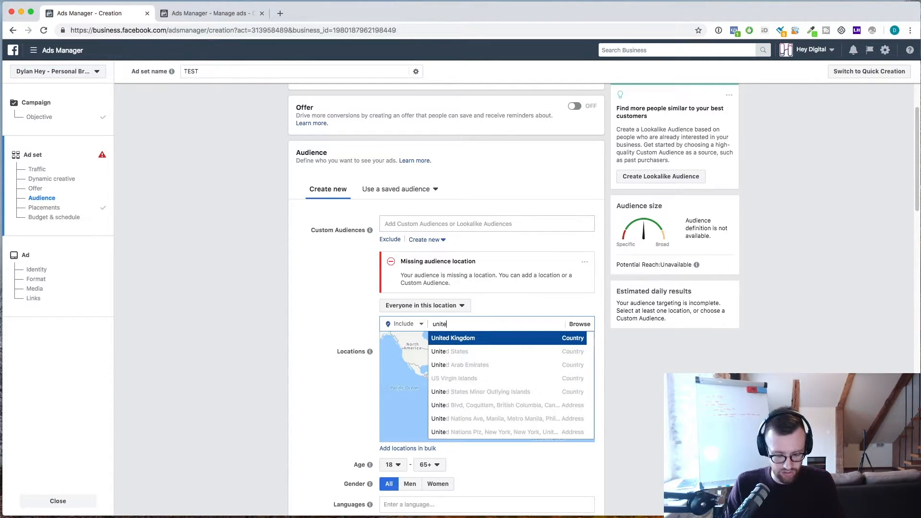
{"action": "left_click", "coordinate": [495, 340]}
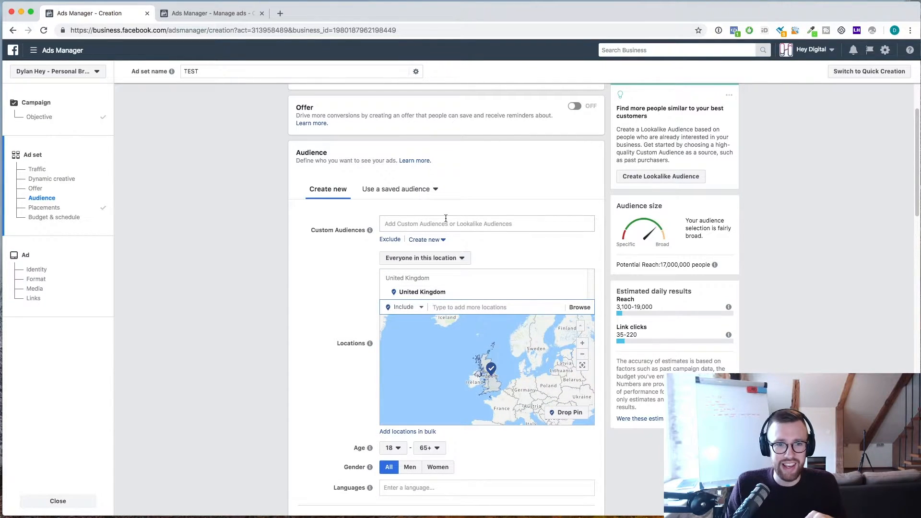
- Add the Instagram engagement audience "IG Visited - 30 Days" to the ad set's custom audiences
{"action": "scroll", "coordinate": [486, 340], "scroll_direction": "down", "scroll_amount": 5}
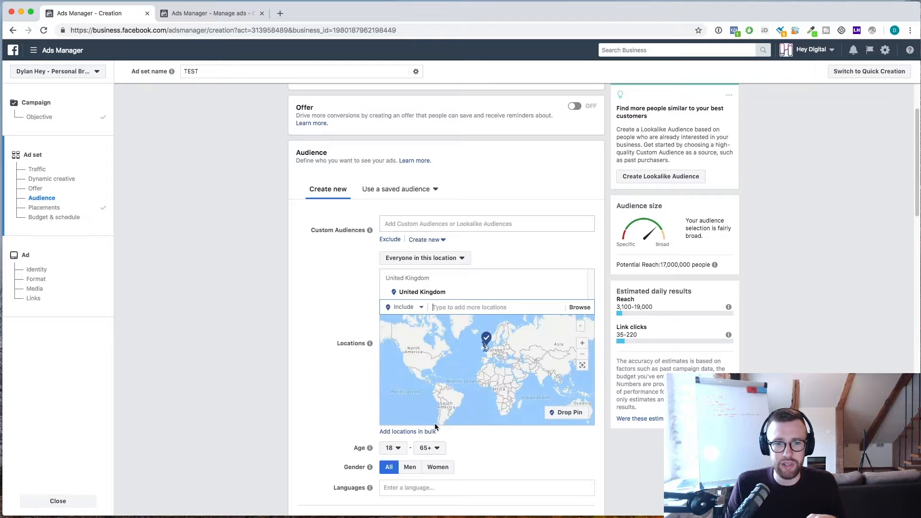
{"action": "left_click", "coordinate": [423, 226]}
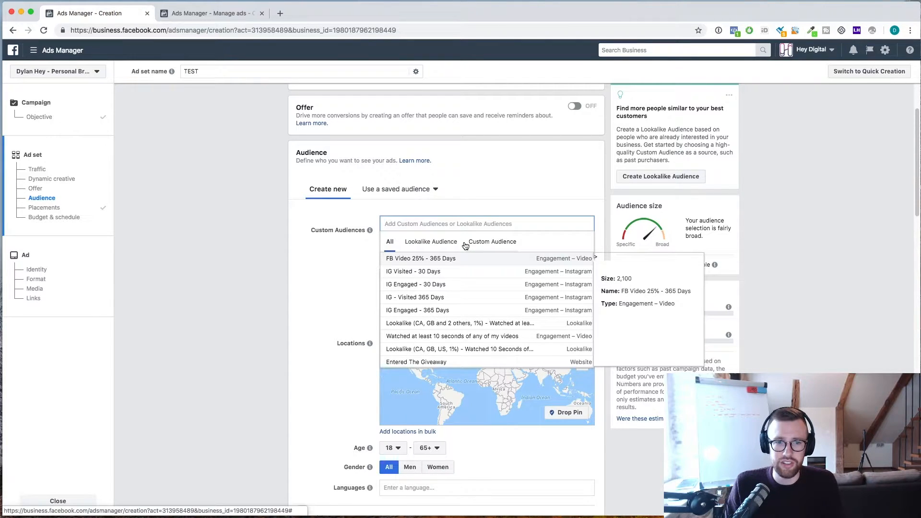
{"action": "left_click", "coordinate": [445, 276]}
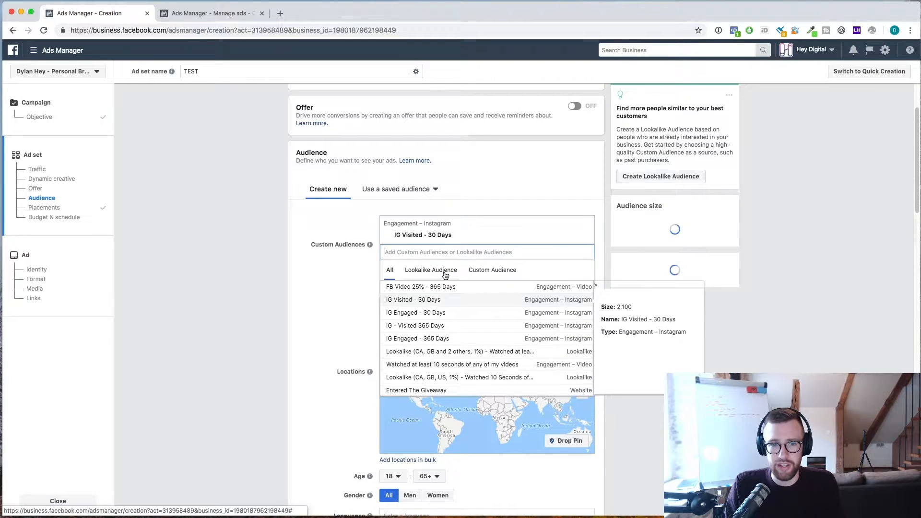
- Close the custom audience suggestions and remove United Kingdom from the ad set's locations
{"action": "left_click", "coordinate": [338, 287]}
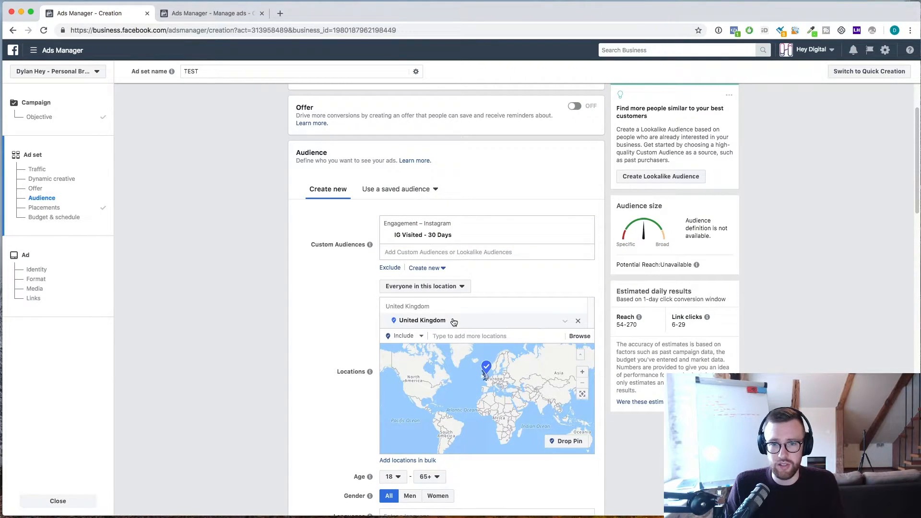
{"action": "left_click", "coordinate": [578, 307]}
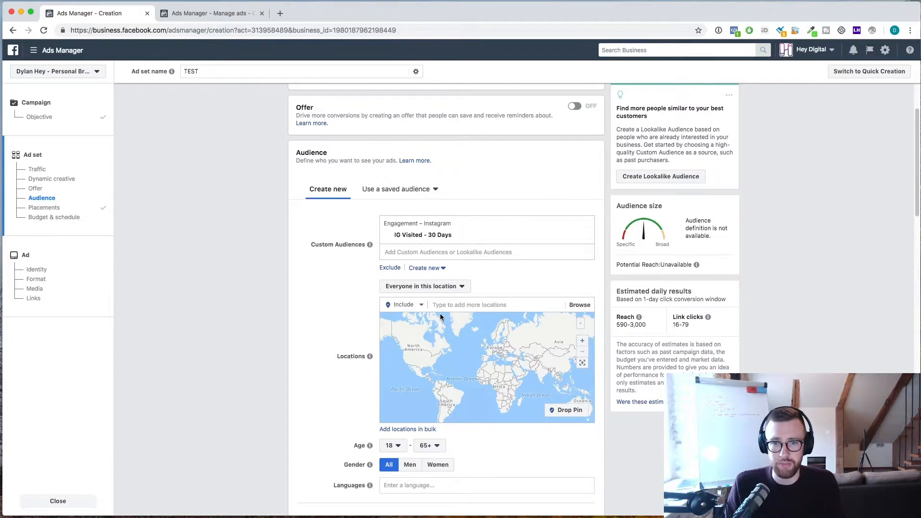
- Keep the ad set on a daily budget and set the amount to £10.00
{"action": "scroll", "coordinate": [412, 308], "scroll_direction": "down", "scroll_amount": 1}
{"action": "scroll", "coordinate": [412, 307], "scroll_direction": "down", "scroll_amount": 1}
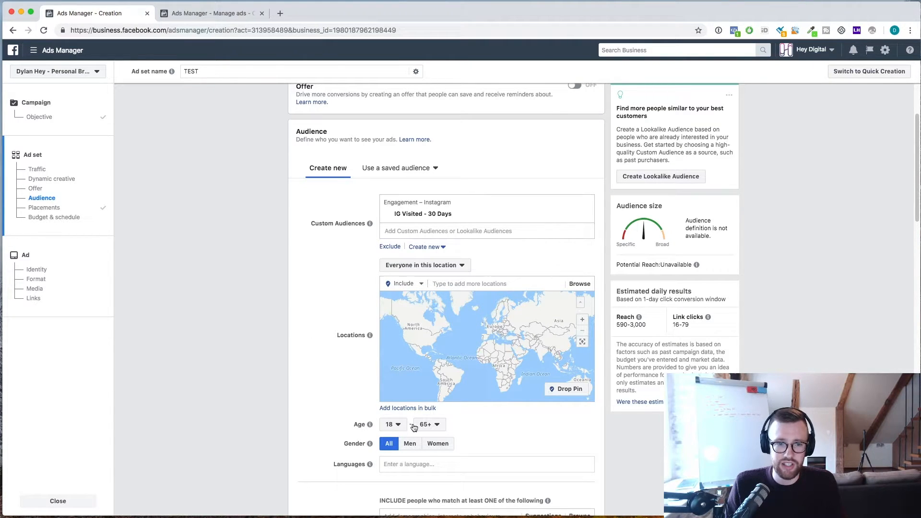
{"action": "scroll", "coordinate": [413, 427], "scroll_direction": "down", "scroll_amount": 1}
{"action": "scroll", "coordinate": [439, 435], "scroll_direction": "down", "scroll_amount": 3}
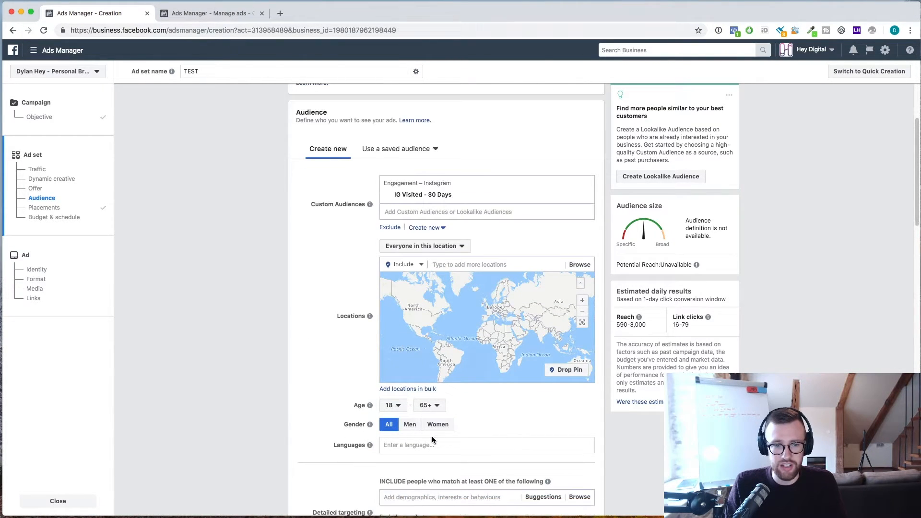
{"action": "scroll", "coordinate": [435, 427], "scroll_direction": "down", "scroll_amount": 4}
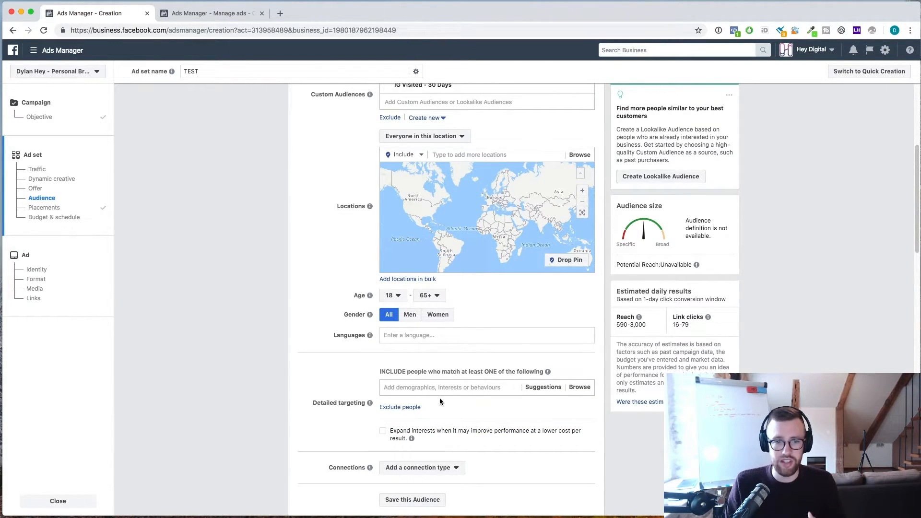
{"action": "scroll", "coordinate": [440, 398], "scroll_direction": "down", "scroll_amount": 7}
{"action": "scroll", "coordinate": [440, 401], "scroll_direction": "down", "scroll_amount": 12}
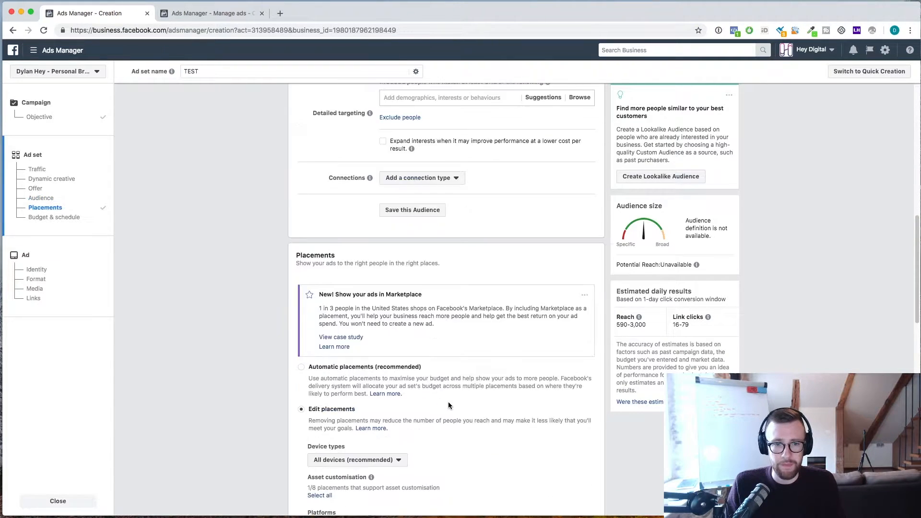
{"action": "scroll", "coordinate": [489, 349], "scroll_direction": "down", "scroll_amount": 20}
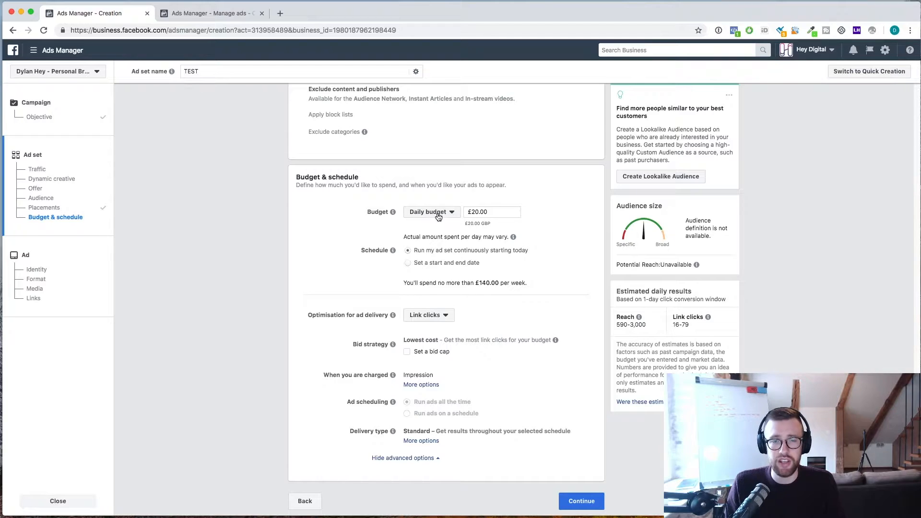
{"action": "left_click", "coordinate": [450, 217]}
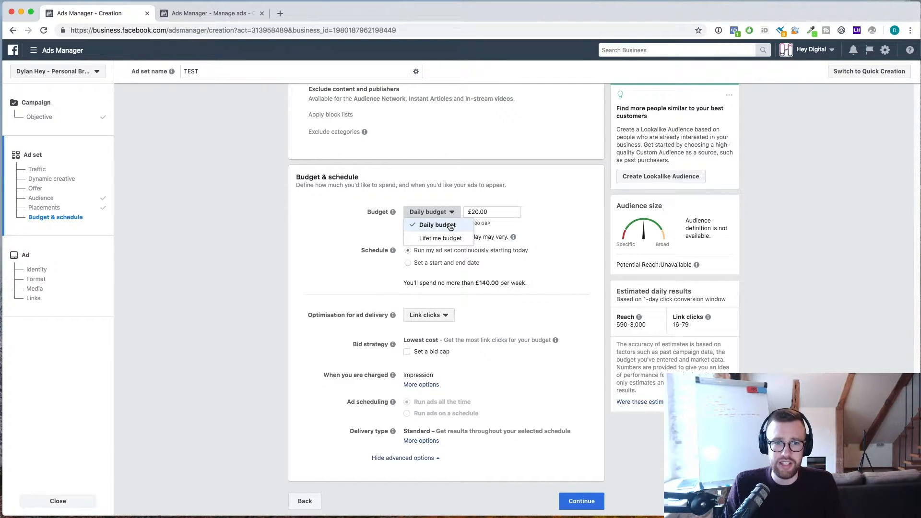
{"action": "left_click", "coordinate": [450, 225]}
{"action": "left_click", "coordinate": [471, 212]}
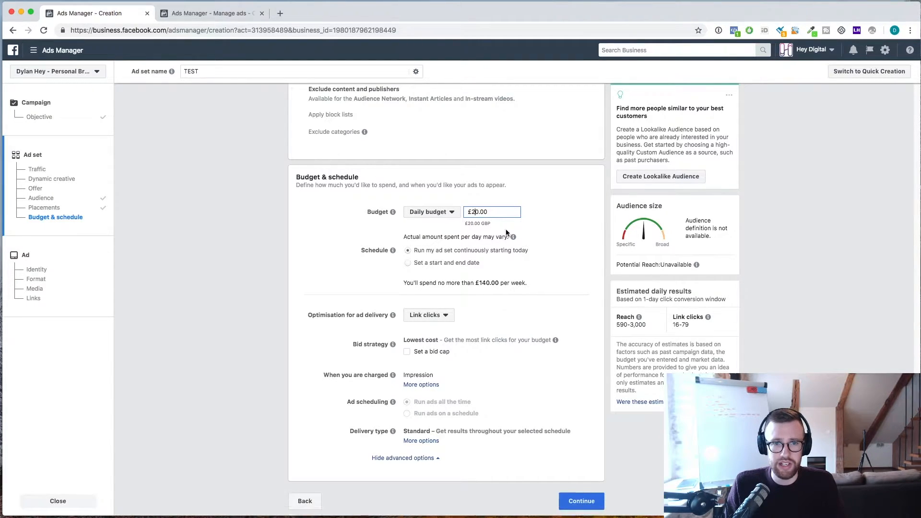
{"action": "key", "text": "BackSpace"}
{"action": "type", "text": "1"}
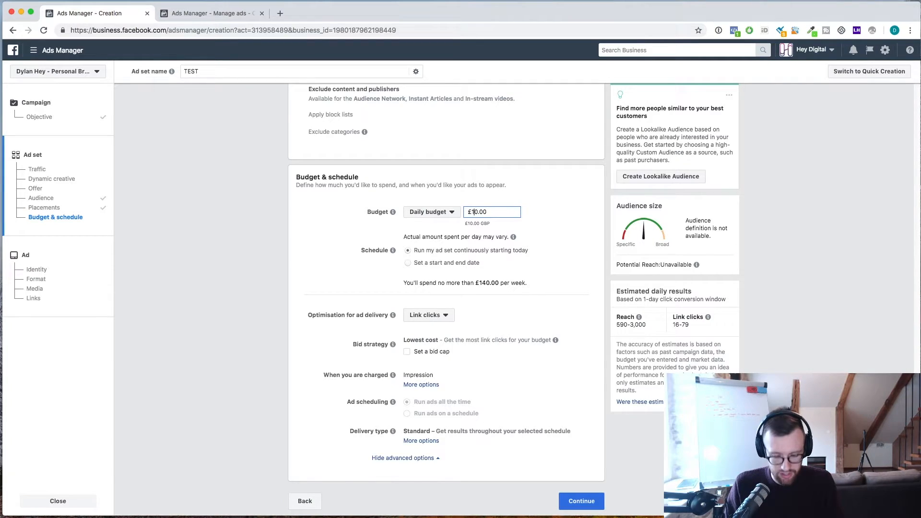
{"action": "left_click", "coordinate": [561, 273]}
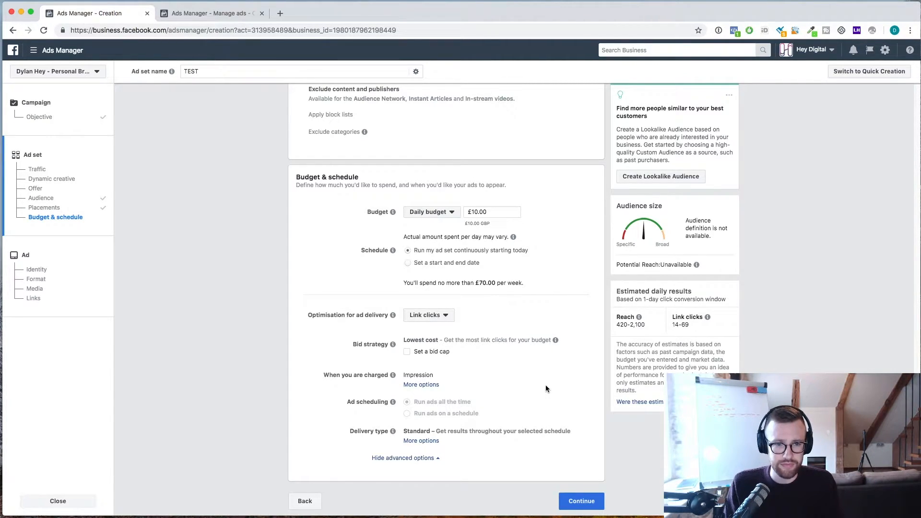
- Continue from the ad set to the ad setup and name the ad TEST
{"action": "left_click", "coordinate": [582, 501]}
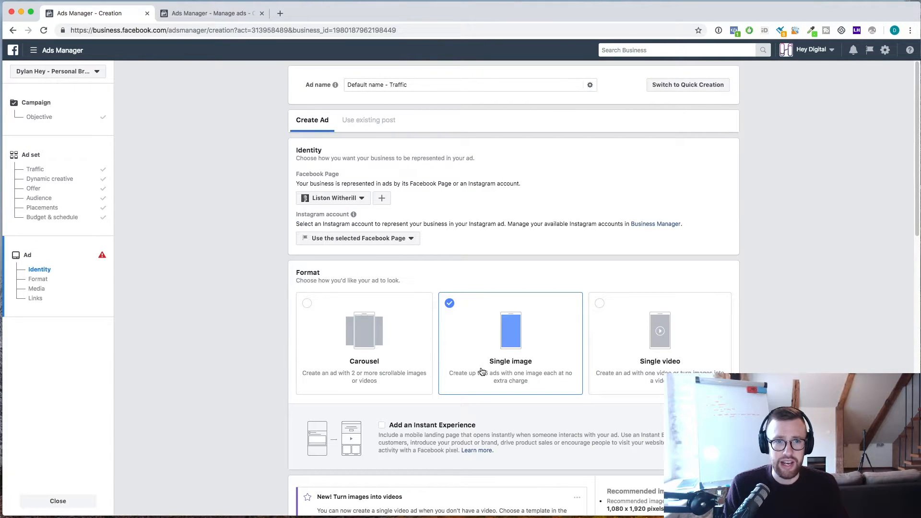
{"action": "left_click", "coordinate": [386, 84]}
{"action": "key", "text": "super+a"}
{"action": "type", "text": "T"}
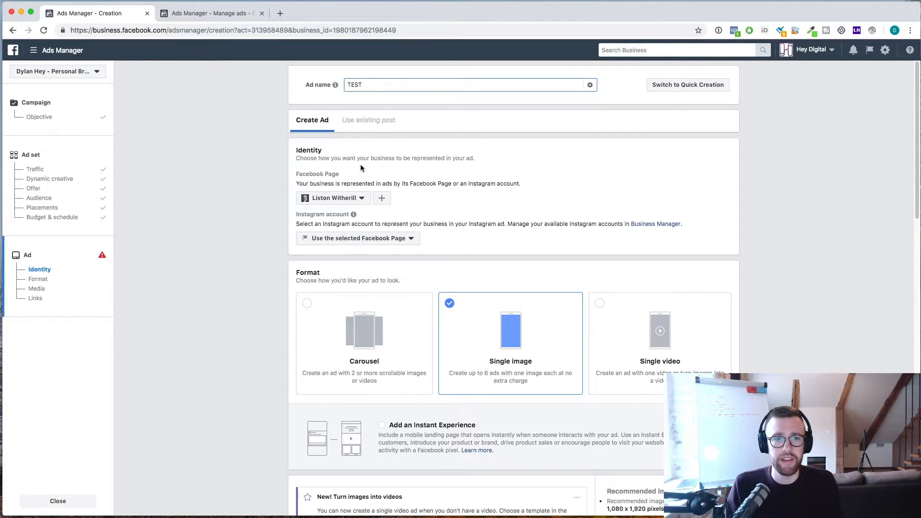
- Set the ad's identity to the owner's personal Facebook Page and its connected Instagram account
{"action": "left_click", "coordinate": [361, 199]}
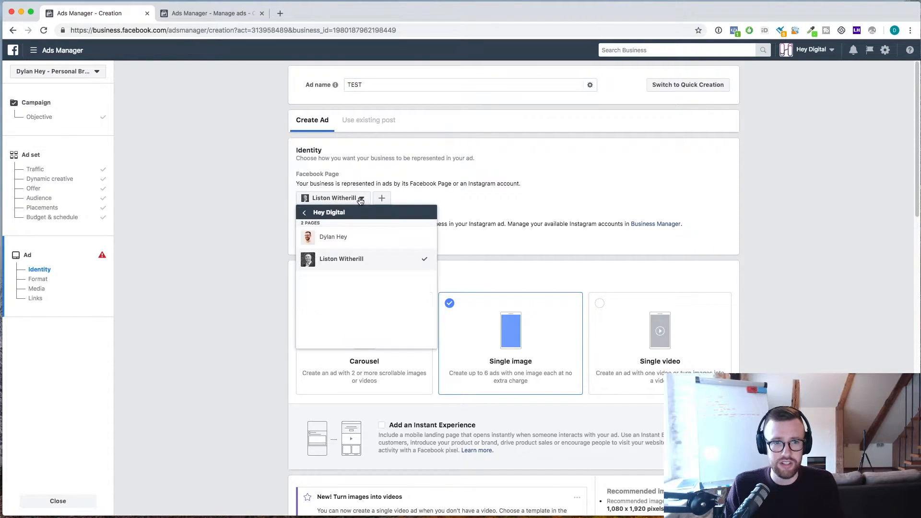
{"action": "left_click", "coordinate": [346, 244]}
{"action": "left_click", "coordinate": [347, 239]}
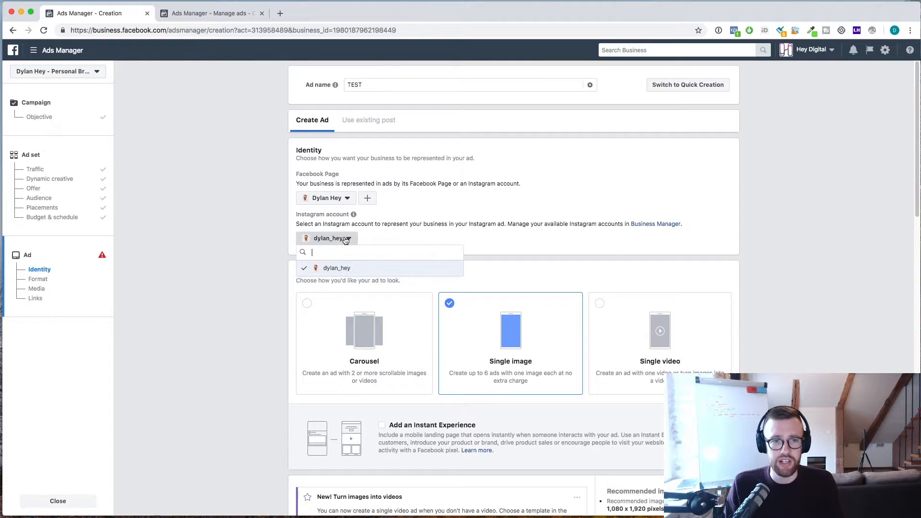
{"action": "left_click", "coordinate": [330, 271]}
- Choose Single video as the ad's format
{"action": "scroll", "coordinate": [499, 253], "scroll_direction": "down", "scroll_amount": 1}
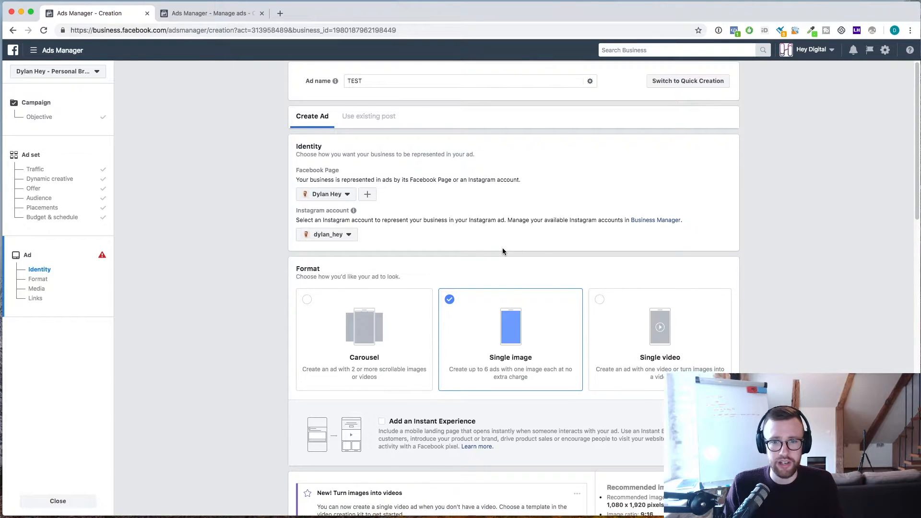
{"action": "left_click", "coordinate": [600, 299]}
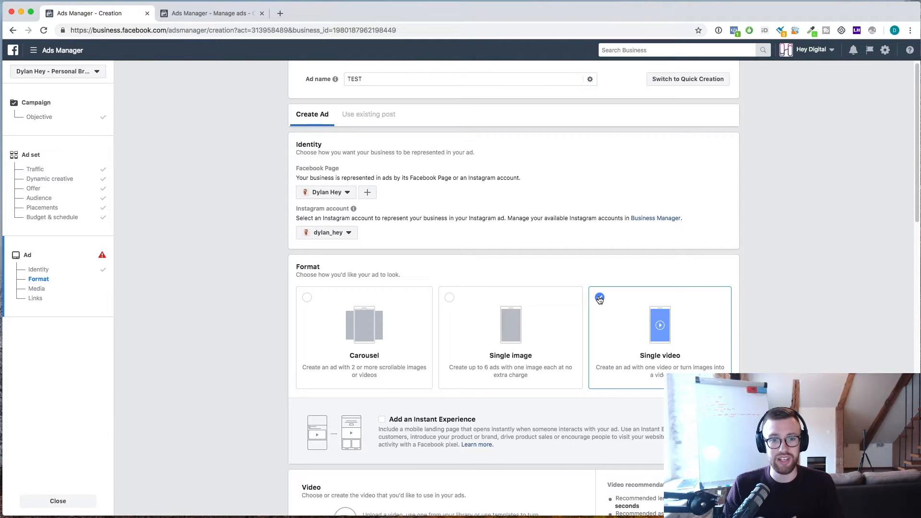
{"action": "scroll", "coordinate": [472, 298], "scroll_direction": "down", "scroll_amount": 5}
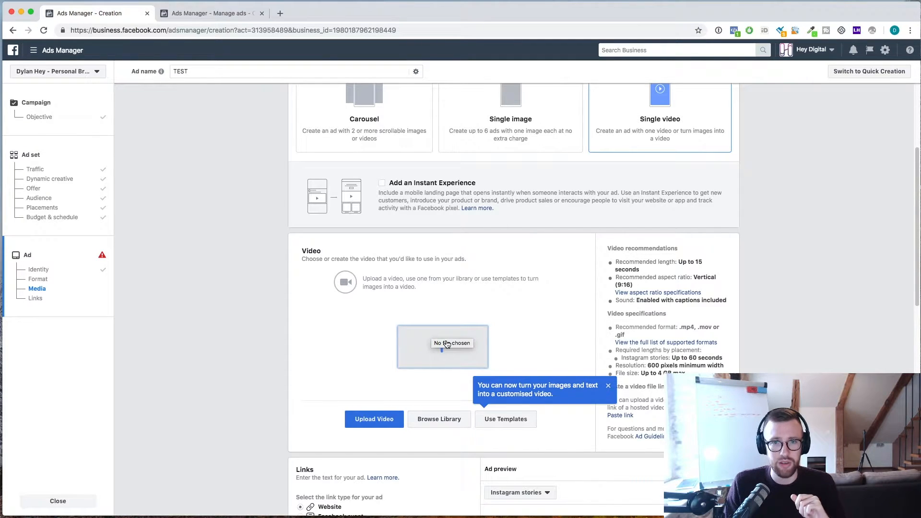
- Open the video upload and look through the Seagate drive's Personal Branding folder for the ad's video file
{"action": "left_click", "coordinate": [457, 354]}
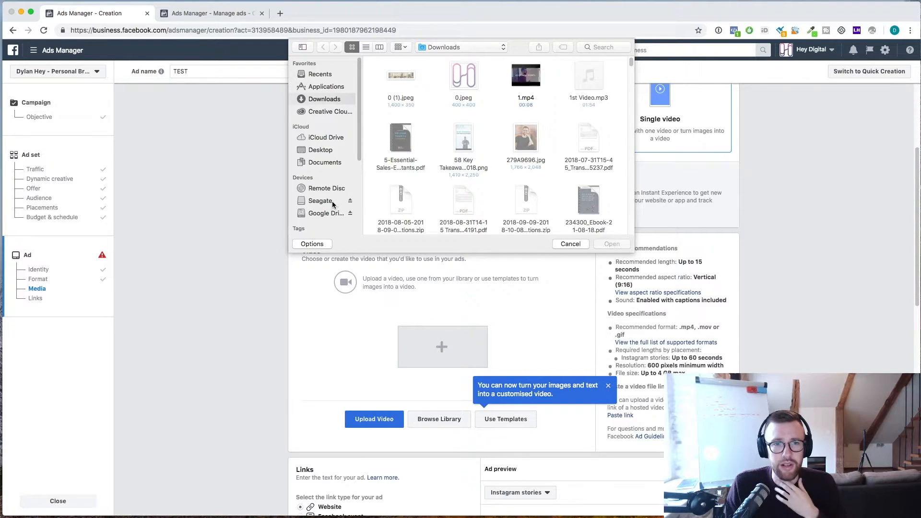
{"action": "left_click", "coordinate": [332, 203]}
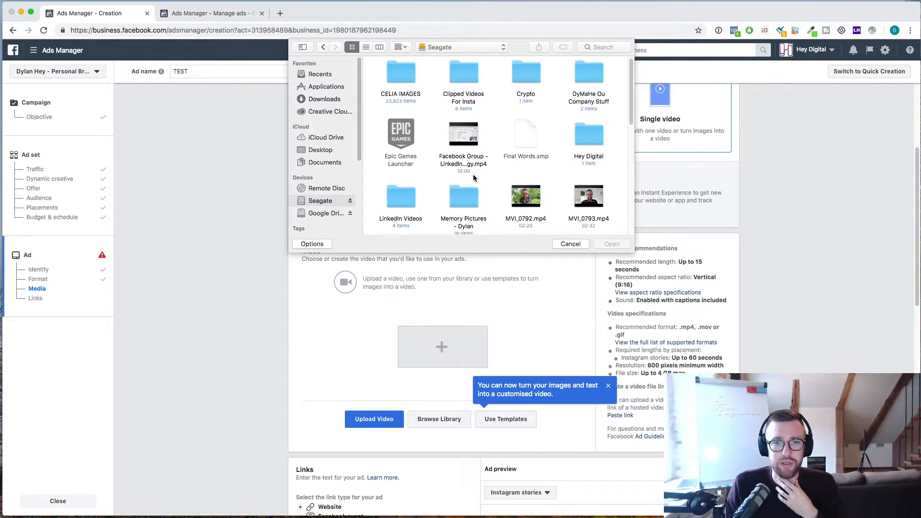
{"action": "scroll", "coordinate": [494, 202], "scroll_direction": "down", "scroll_amount": 3}
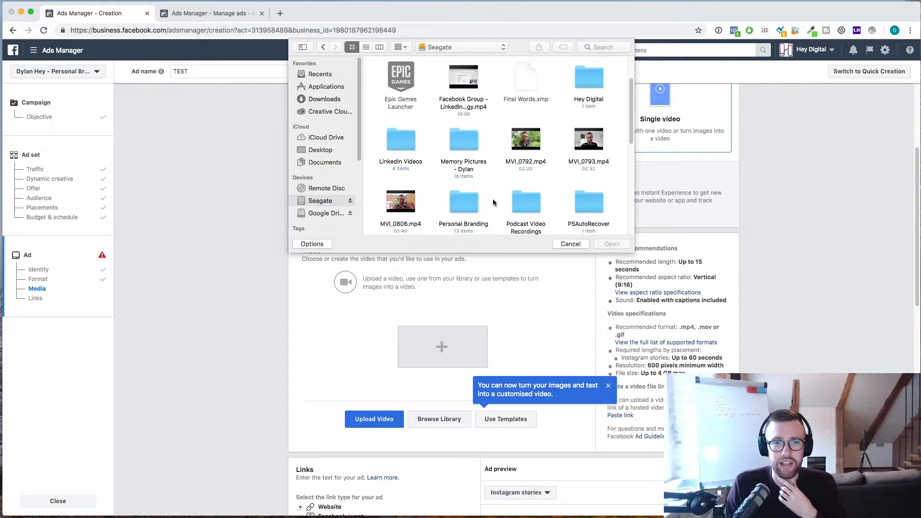
{"action": "double_click", "coordinate": [459, 192]}
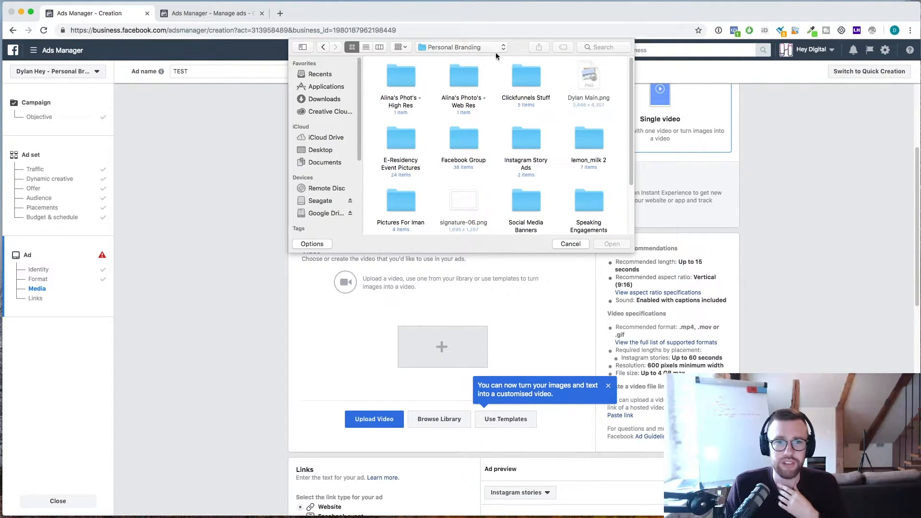
{"action": "scroll", "coordinate": [536, 153], "scroll_direction": "down", "scroll_amount": 1}
{"action": "scroll", "coordinate": [536, 153], "scroll_direction": "down", "scroll_amount": 1}
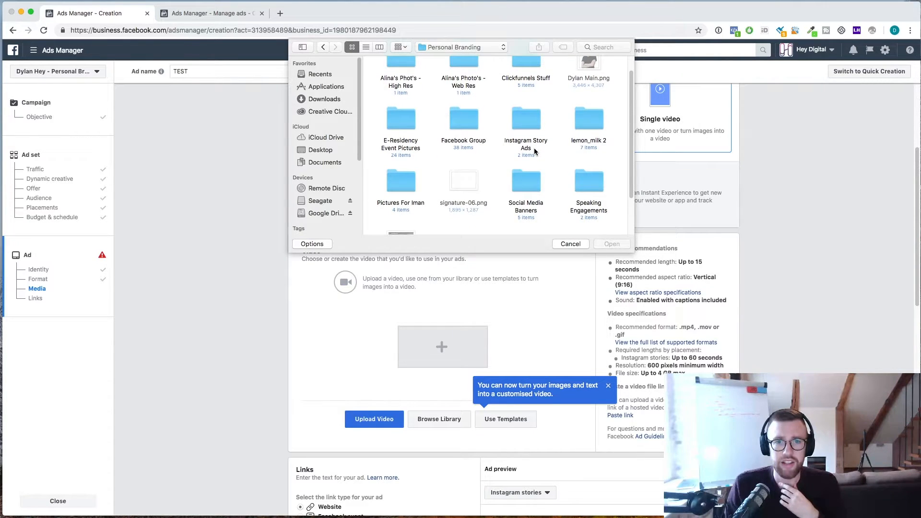
{"action": "scroll", "coordinate": [534, 151], "scroll_direction": "down", "scroll_amount": 3}
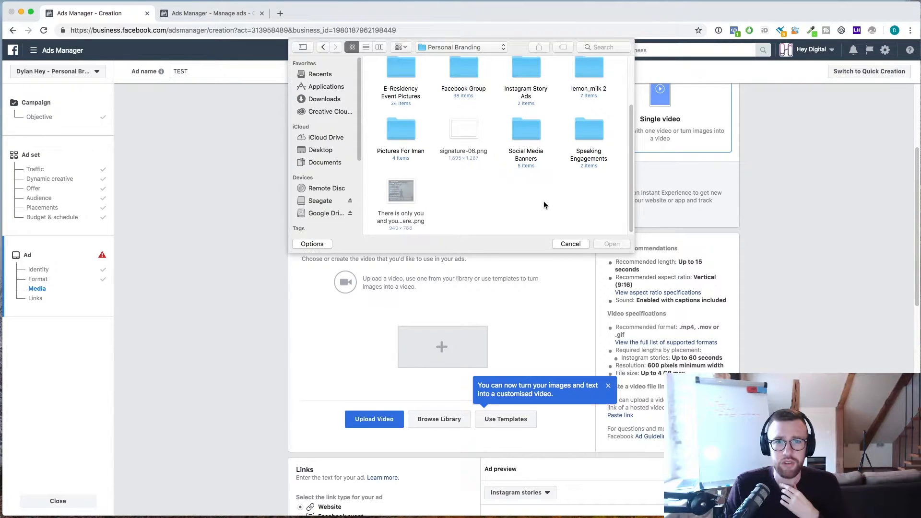
{"action": "scroll", "coordinate": [543, 201], "scroll_direction": "up", "scroll_amount": 4}
{"action": "scroll", "coordinate": [542, 201], "scroll_direction": "up", "scroll_amount": 1}
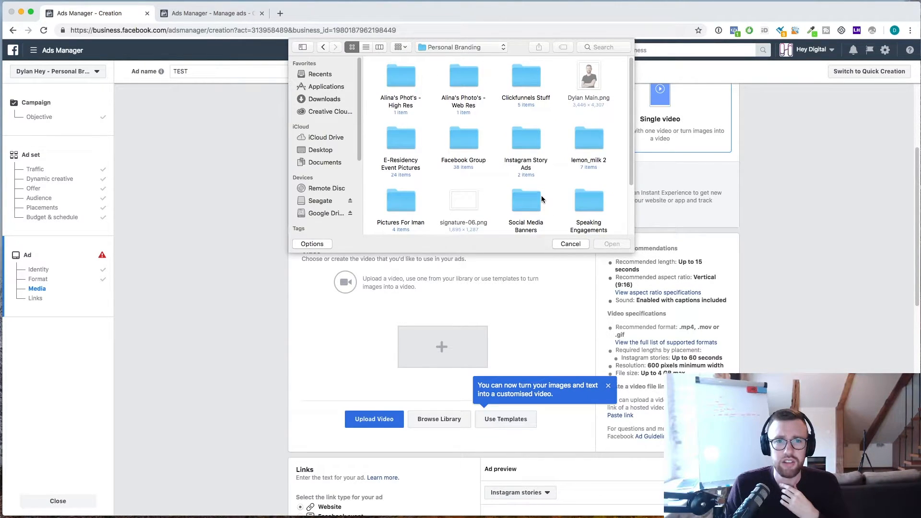
{"action": "left_click_drag", "start_coordinate": [633, 135], "coordinate": [630, 185]}
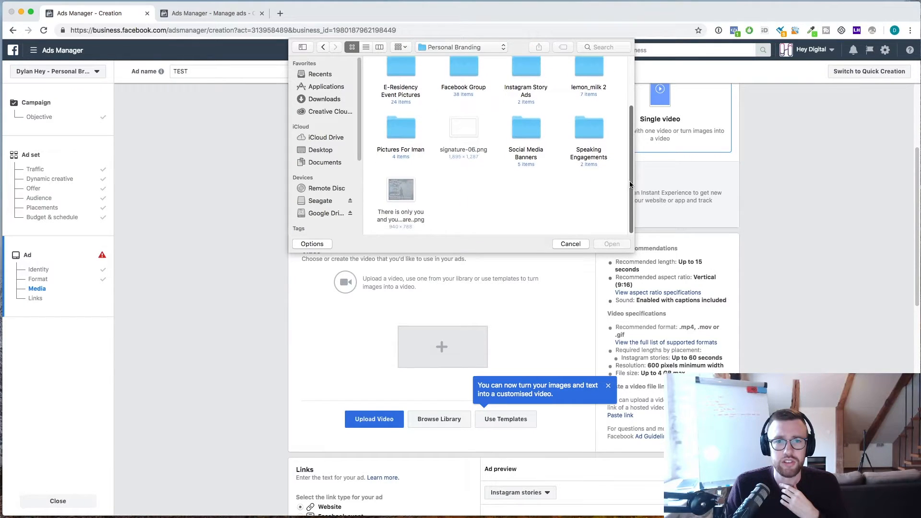
- Return to the Seagate drive's main folder and upload Complete Ad.mp4 as the ad's video
{"action": "left_click", "coordinate": [323, 48]}
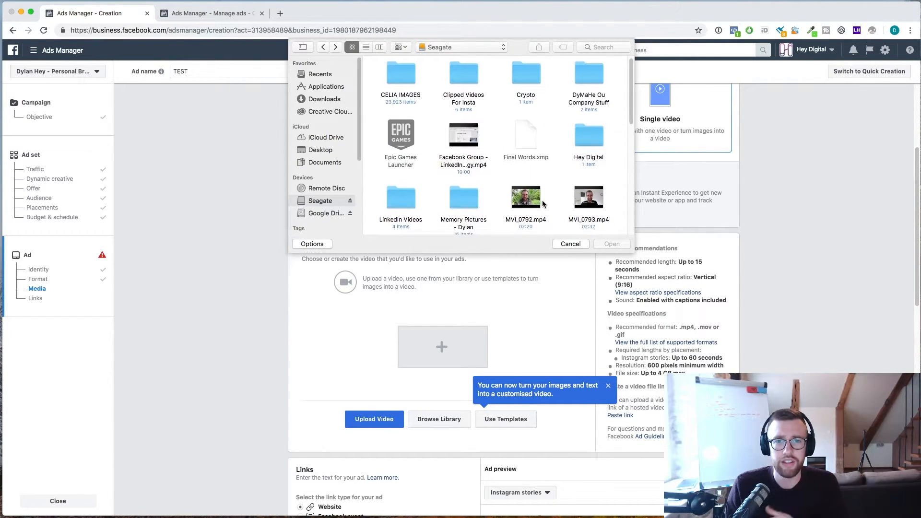
{"action": "scroll", "coordinate": [544, 204], "scroll_direction": "down", "scroll_amount": 1}
{"action": "scroll", "coordinate": [550, 199], "scroll_direction": "down", "scroll_amount": 1}
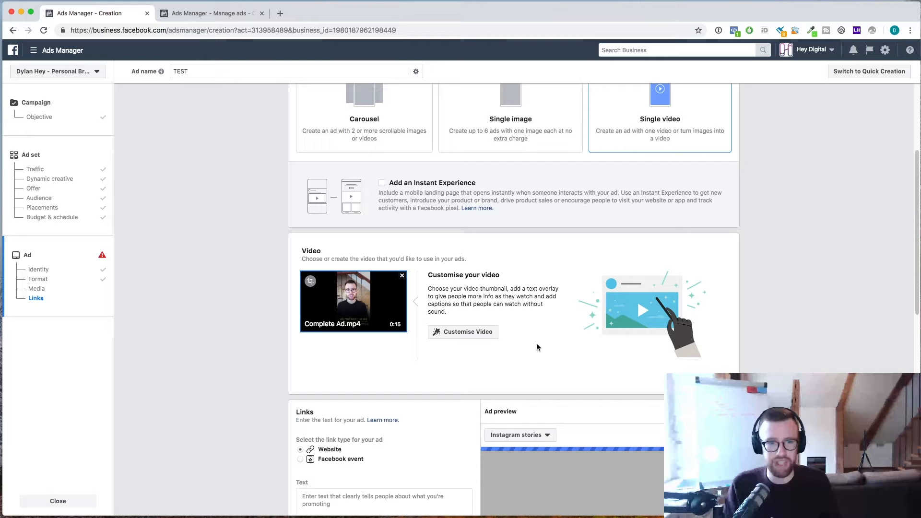
- Enter the owner's Instagram profile address as the ad's website URL
{"action": "scroll", "coordinate": [487, 364], "scroll_direction": "down", "scroll_amount": 5}
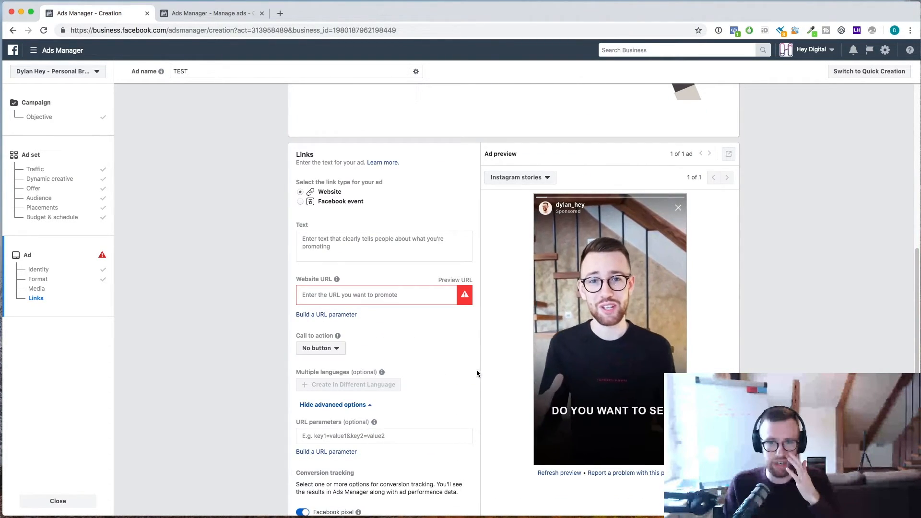
{"action": "scroll", "coordinate": [478, 372], "scroll_direction": "down", "scroll_amount": 1}
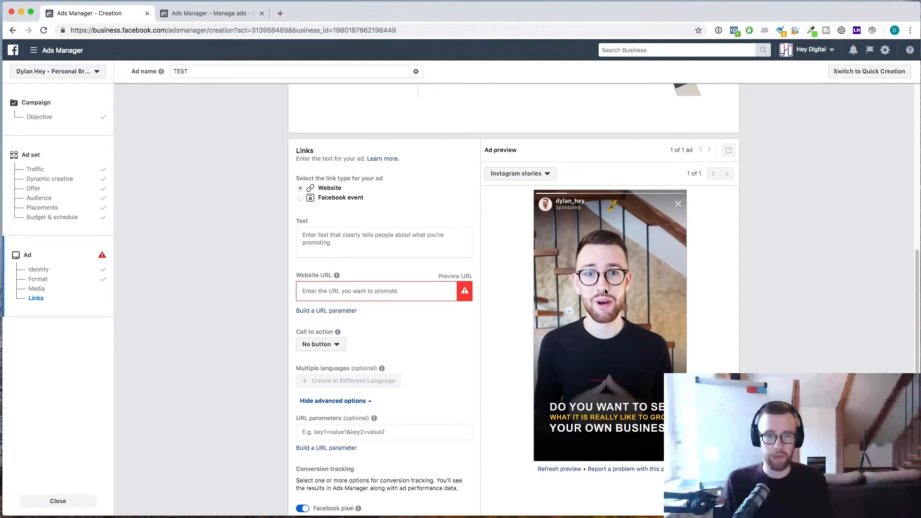
{"action": "scroll", "coordinate": [603, 283], "scroll_direction": "down", "scroll_amount": 1}
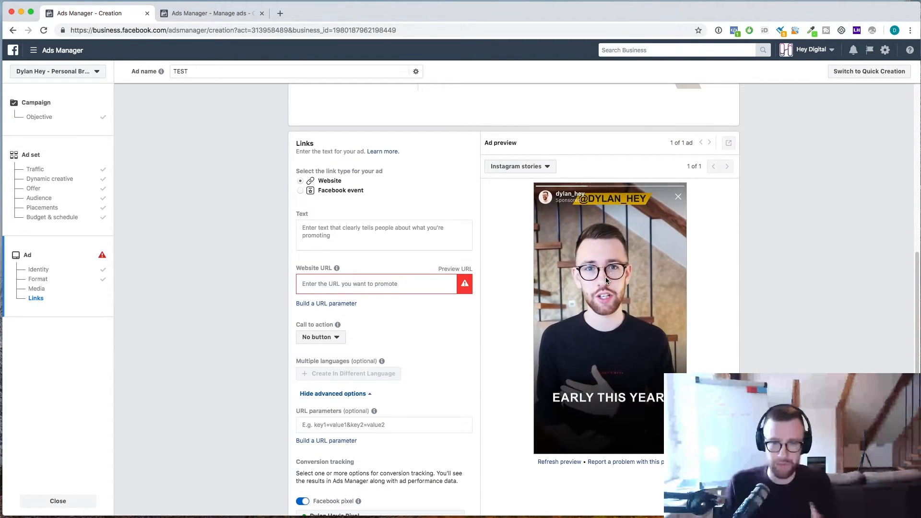
{"action": "left_click", "coordinate": [363, 279]}
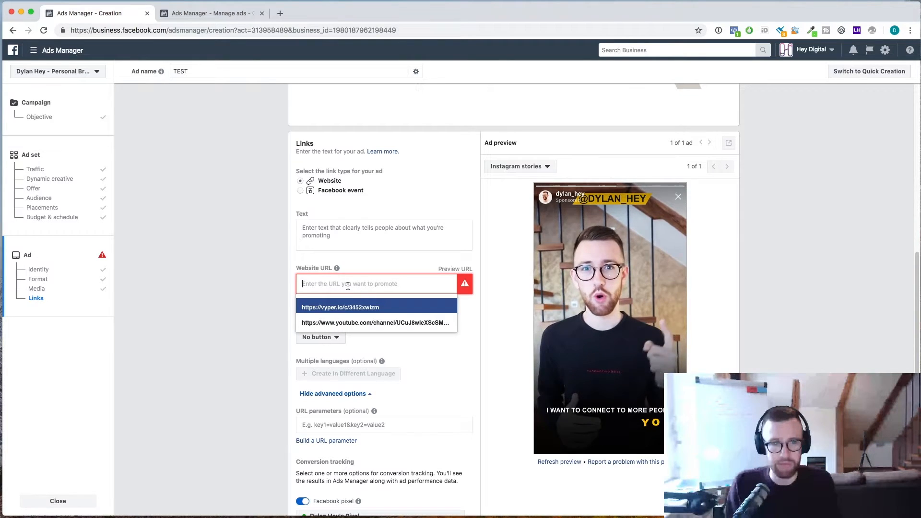
{"action": "left_click", "coordinate": [388, 261]}
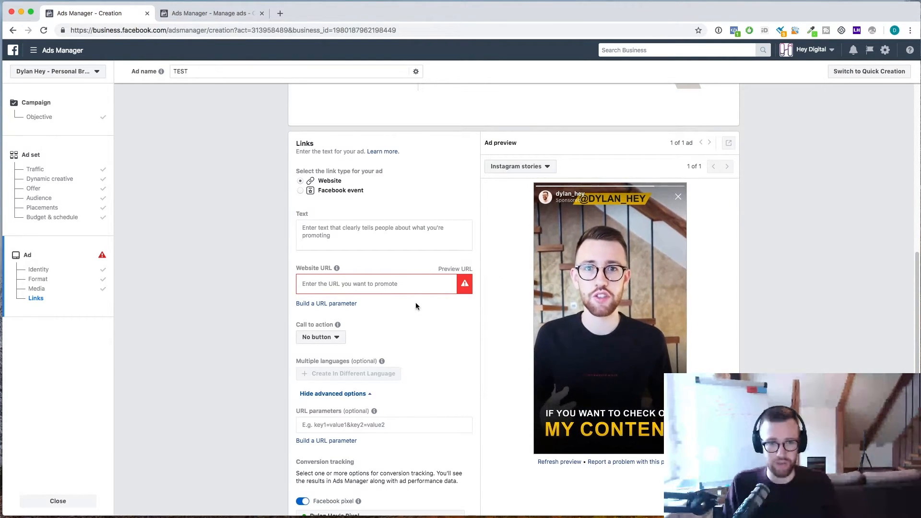
{"action": "left_click", "coordinate": [392, 284]}
{"action": "type", "text": "www.in"}
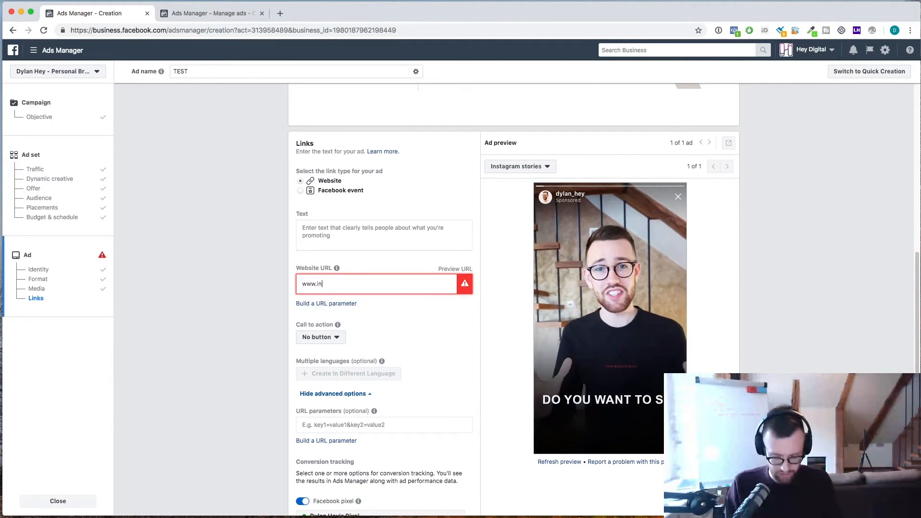
{"action": "type", "text": "stagram.com"}
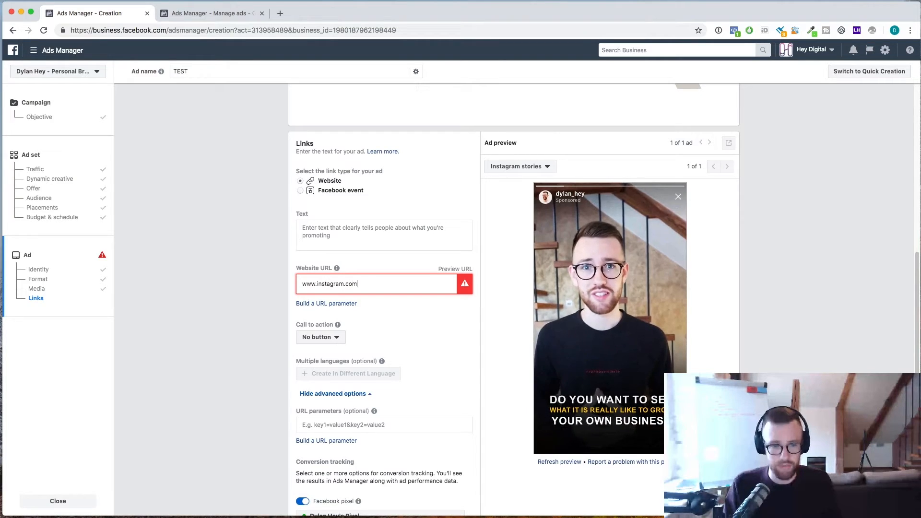
{"action": "type", "text": "/dylan"}
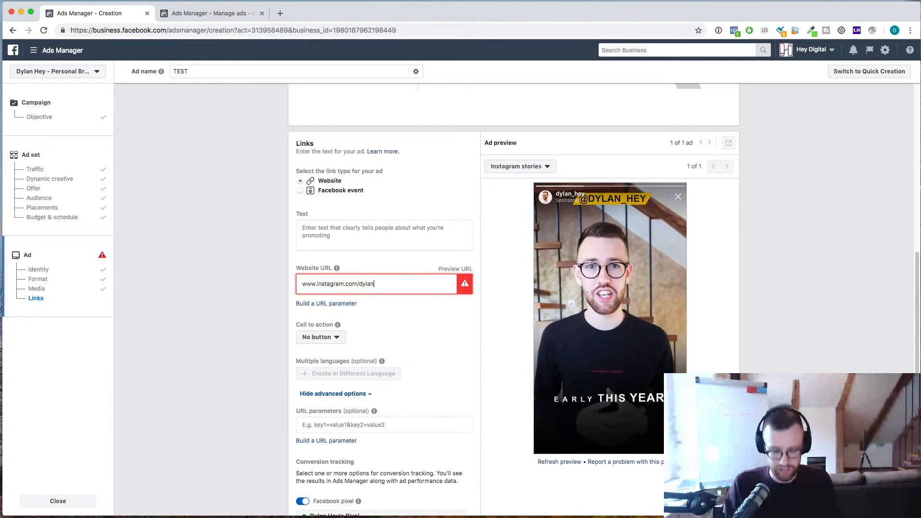
{"action": "type", "text": "_hey"}
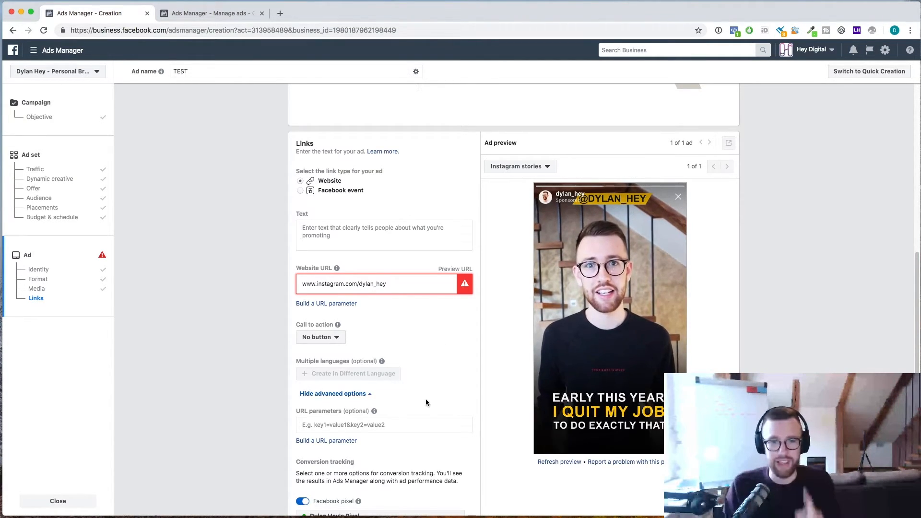
{"action": "left_click", "coordinate": [425, 371]}
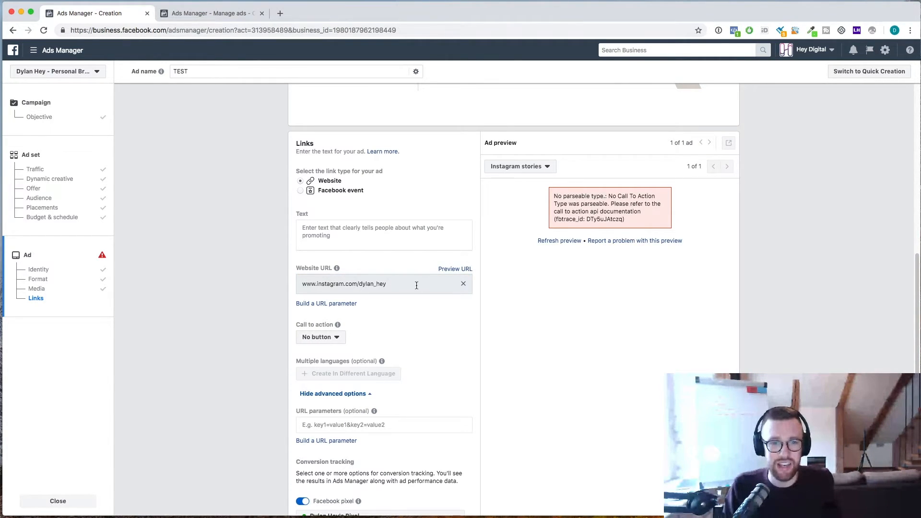
- Refresh the ad preview and clear the website URL
{"action": "left_click", "coordinate": [561, 241]}
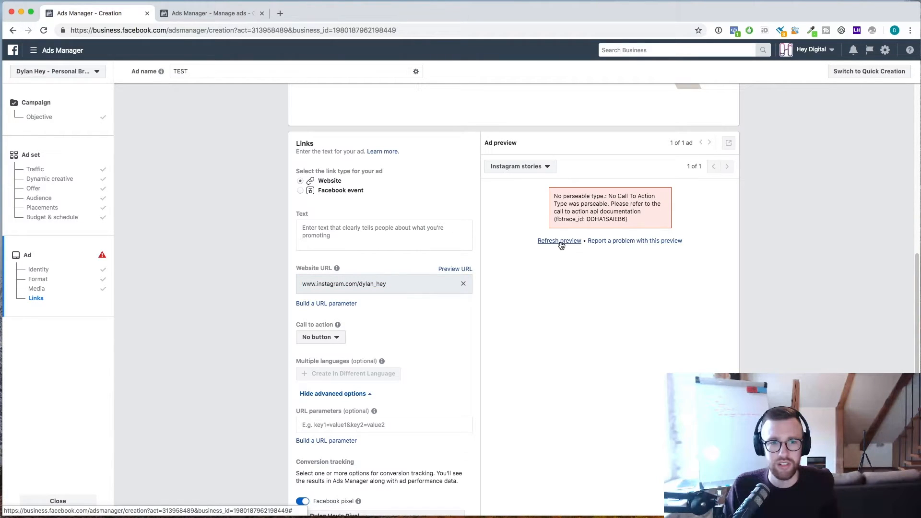
{"action": "left_click", "coordinate": [464, 285]}
{"action": "left_click", "coordinate": [466, 340]}
{"action": "scroll", "coordinate": [463, 336], "scroll_direction": "down", "scroll_amount": 1}
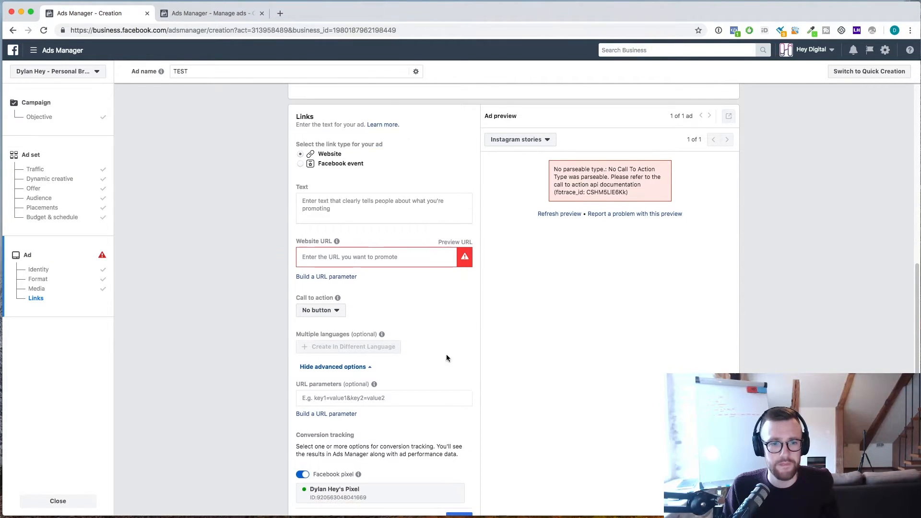
- Set the ad's call to action to Learn More
{"action": "scroll", "coordinate": [433, 379], "scroll_direction": "down", "scroll_amount": 10}
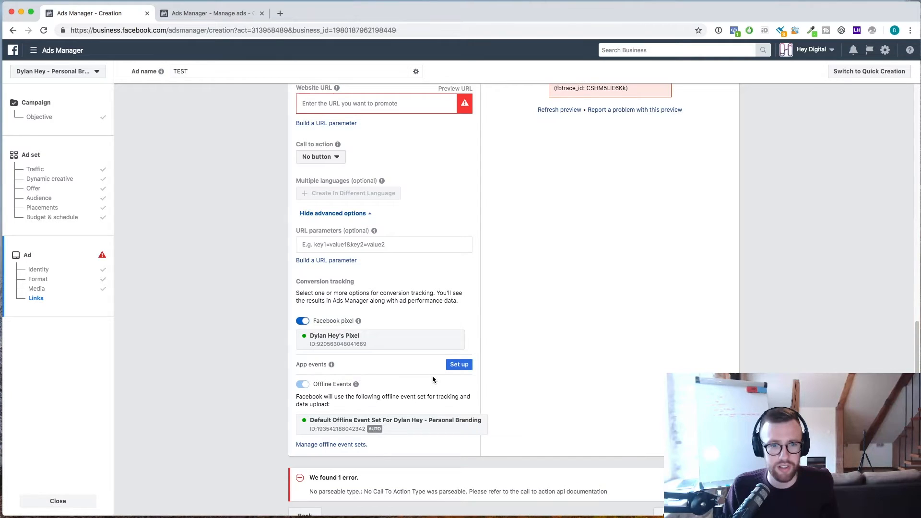
{"action": "scroll", "coordinate": [432, 375], "scroll_direction": "up", "scroll_amount": 20}
{"action": "scroll", "coordinate": [433, 372], "scroll_direction": "down", "scroll_amount": 8}
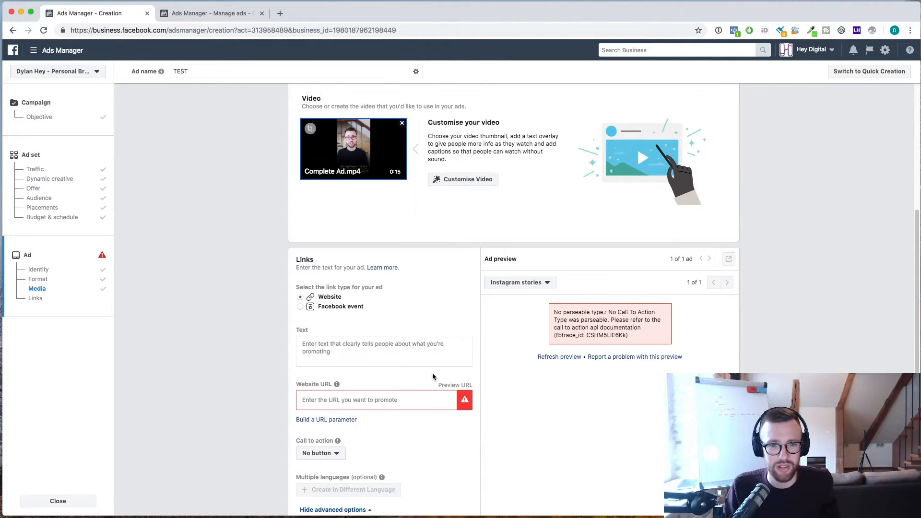
{"action": "left_click", "coordinate": [321, 453]}
{"action": "left_click", "coordinate": [446, 209]}
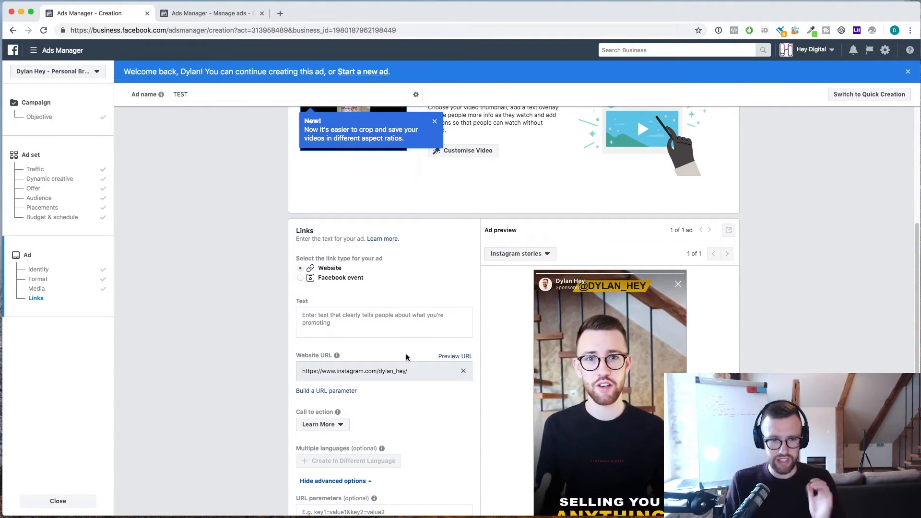
- Review the ad's website URL, call to action, conversion tracking settings and Instagram Stories preview
{"action": "left_click", "coordinate": [401, 372]}
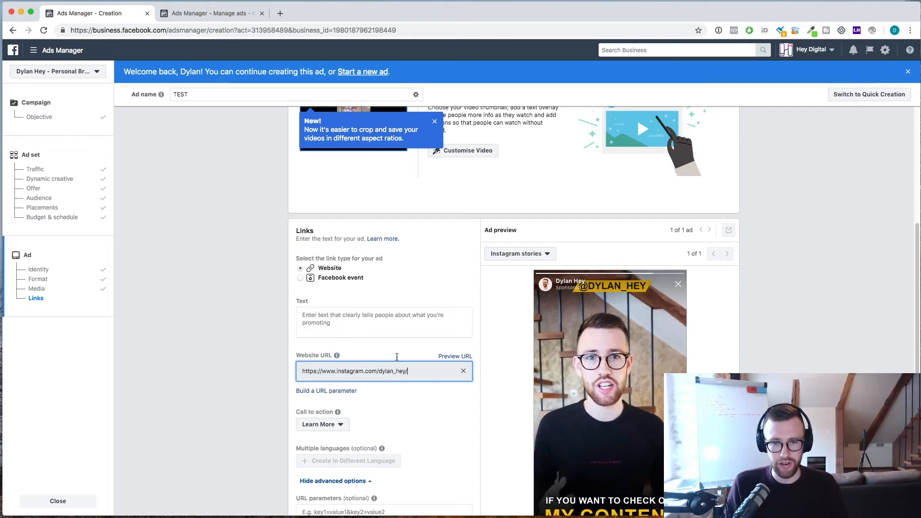
{"action": "scroll", "coordinate": [402, 379], "scroll_direction": "down", "scroll_amount": 2}
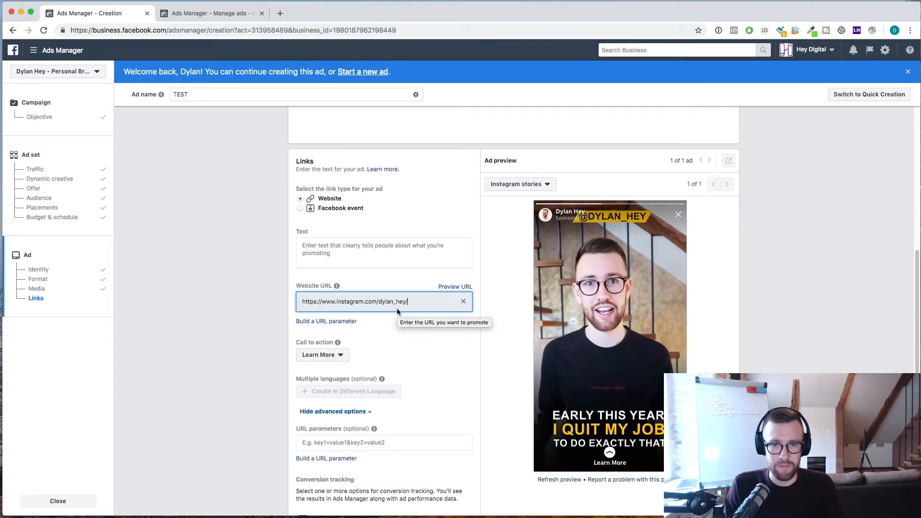
{"action": "scroll", "coordinate": [392, 324], "scroll_direction": "down", "scroll_amount": 1}
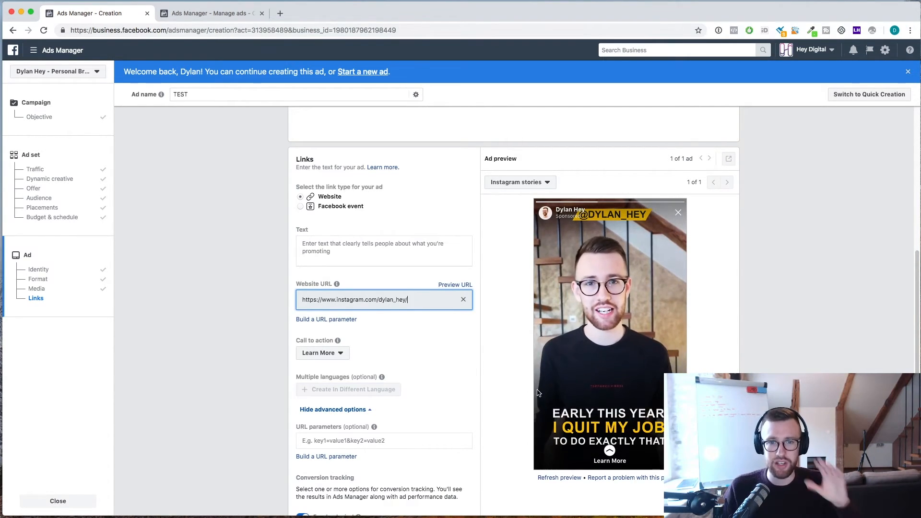
{"action": "scroll", "coordinate": [505, 394], "scroll_direction": "down", "scroll_amount": 3}
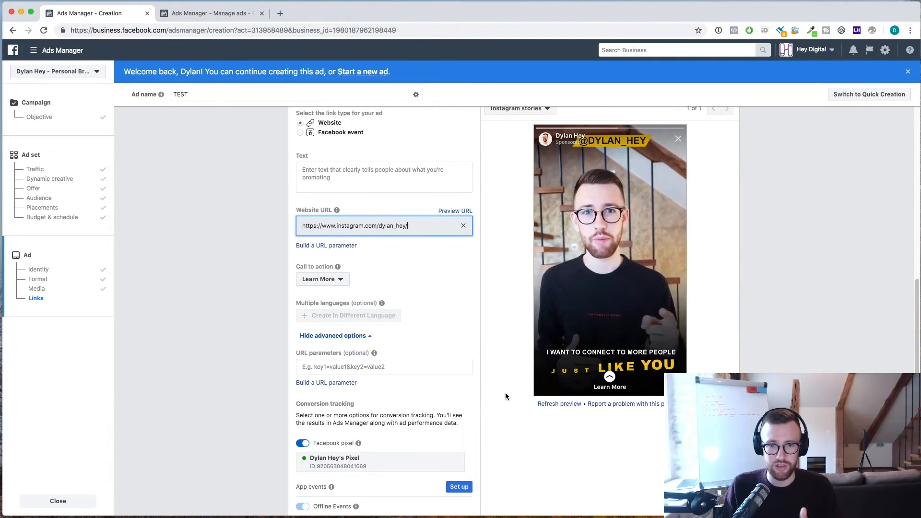
{"action": "scroll", "coordinate": [506, 396], "scroll_direction": "down", "scroll_amount": 5}
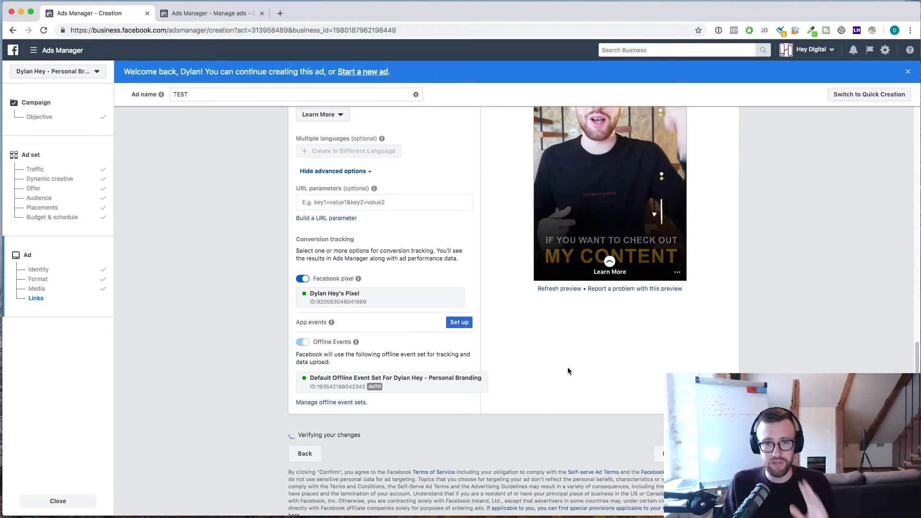
{"action": "scroll", "coordinate": [567, 367], "scroll_direction": "up", "scroll_amount": 1}
{"action": "scroll", "coordinate": [536, 432], "scroll_direction": "up", "scroll_amount": 2}
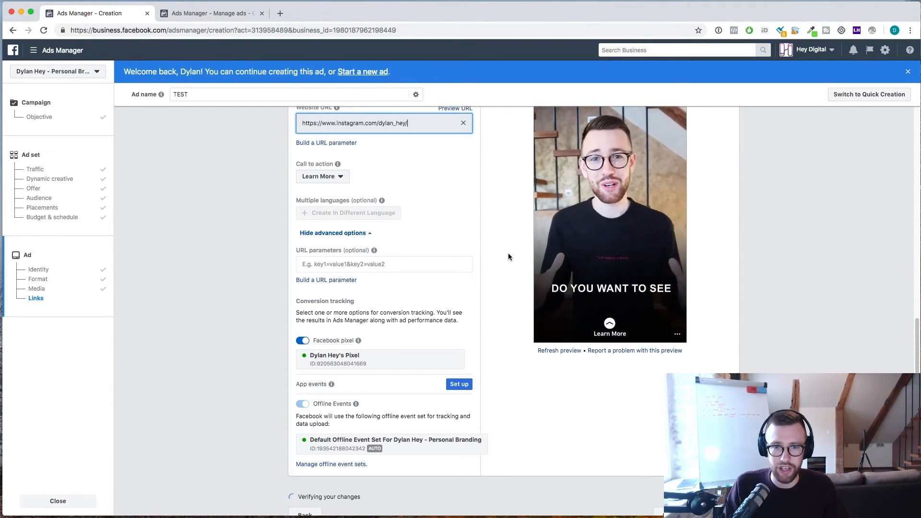
{"action": "scroll", "coordinate": [508, 253], "scroll_direction": "up", "scroll_amount": 1}
{"action": "scroll", "coordinate": [509, 257], "scroll_direction": "up", "scroll_amount": 10}
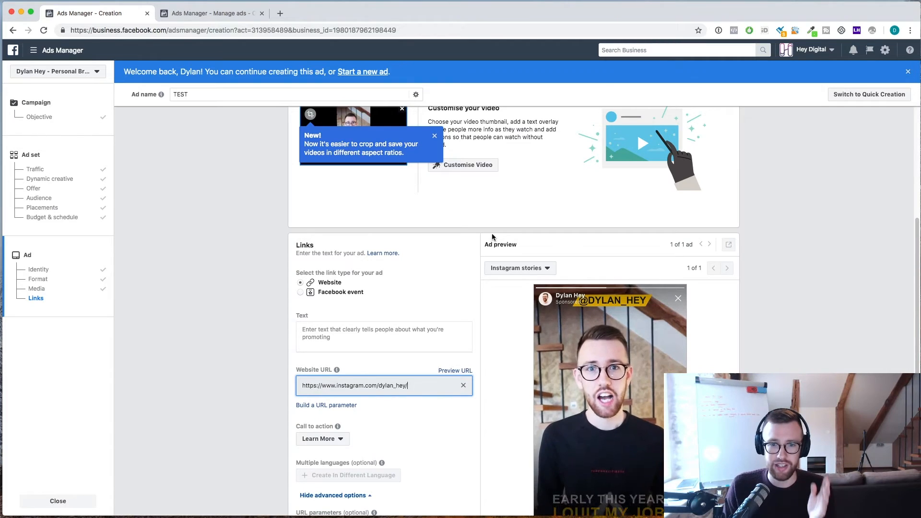
- In the open campaign management page, open the Case Study Funnel - Retarget campaign and its Retargeting - 365 Audiences - IG Story Placement ad set
{"action": "left_click", "coordinate": [209, 14]}
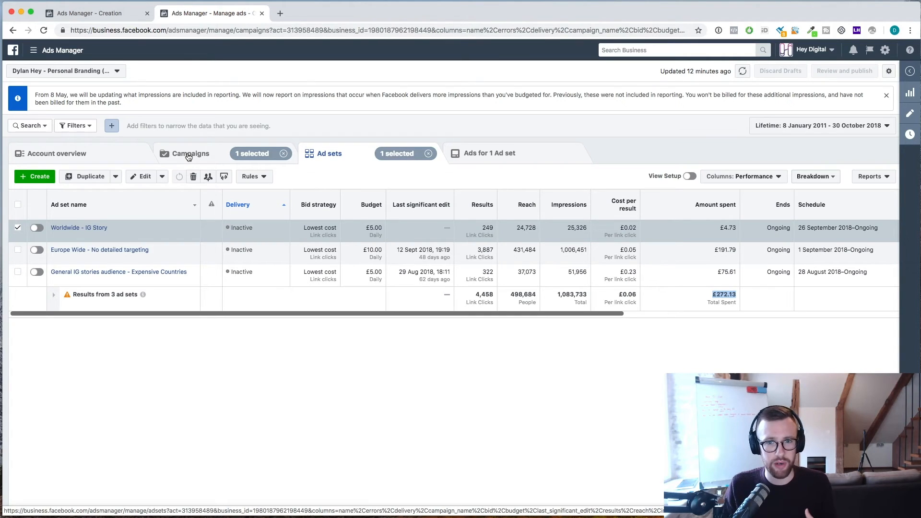
{"action": "left_click", "coordinate": [189, 157]}
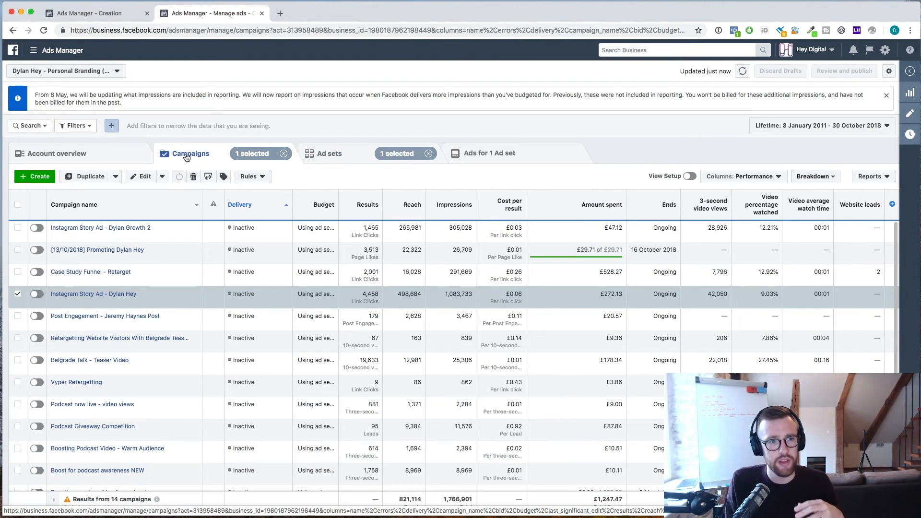
{"action": "left_click", "coordinate": [119, 272]}
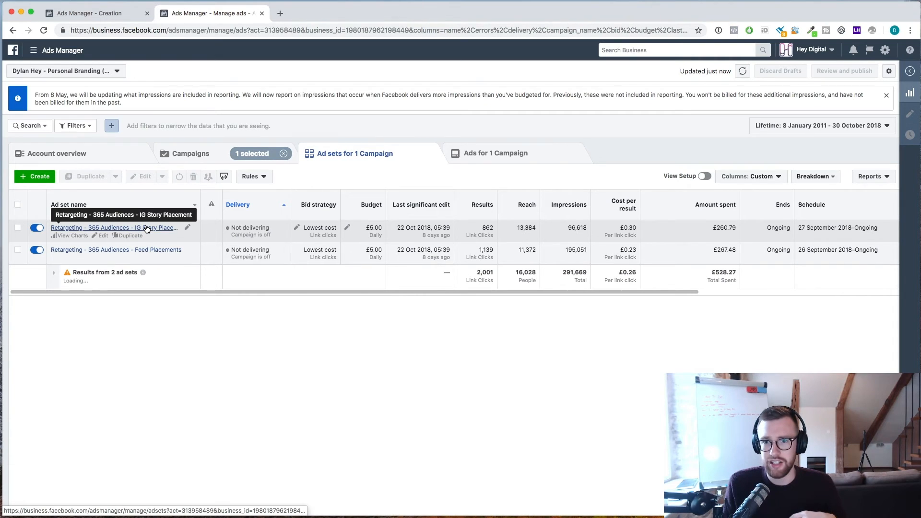
{"action": "left_click", "coordinate": [145, 228]}
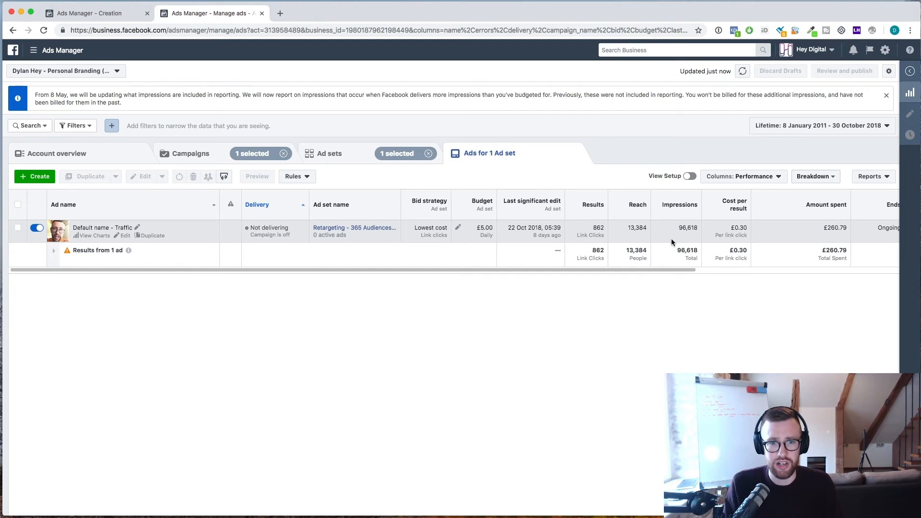
- Open the Default name - Traffic ad for editing without renaming it and examine its Instagram Stories preview
{"action": "left_click", "coordinate": [137, 229]}
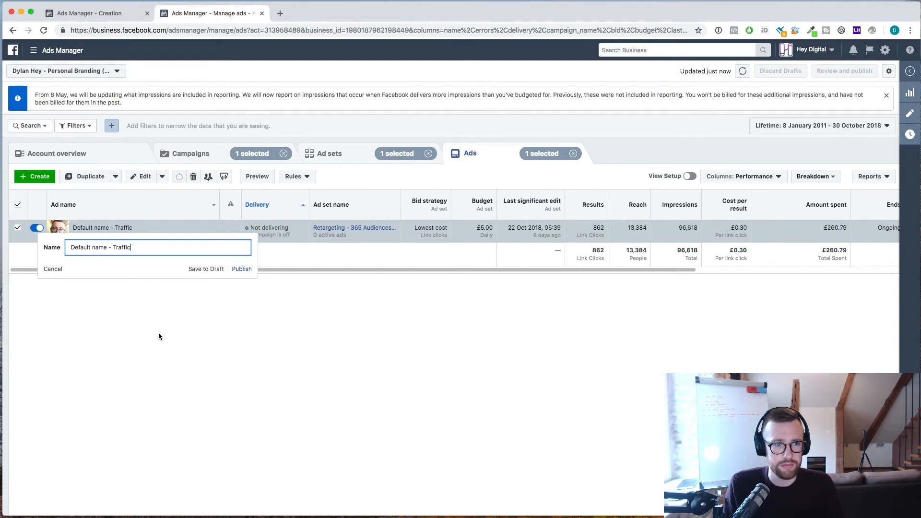
{"action": "left_click", "coordinate": [75, 233]}
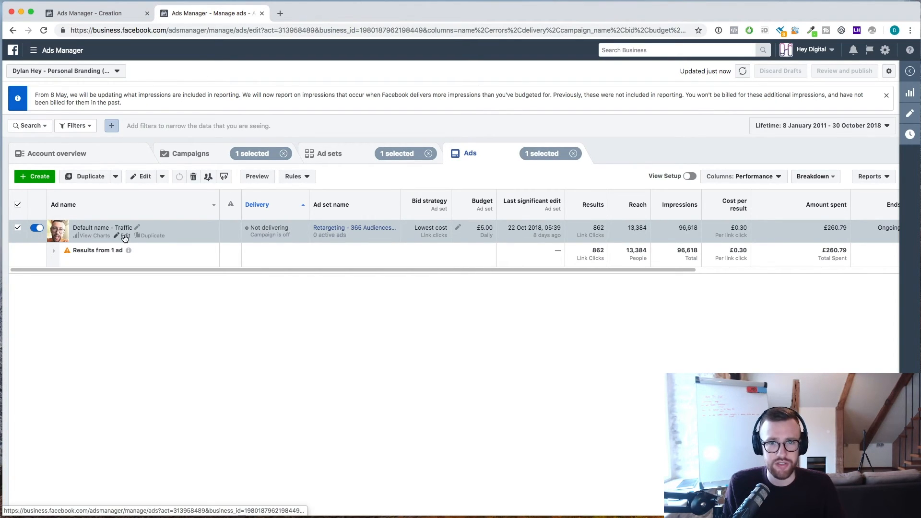
{"action": "left_click", "coordinate": [124, 236]}
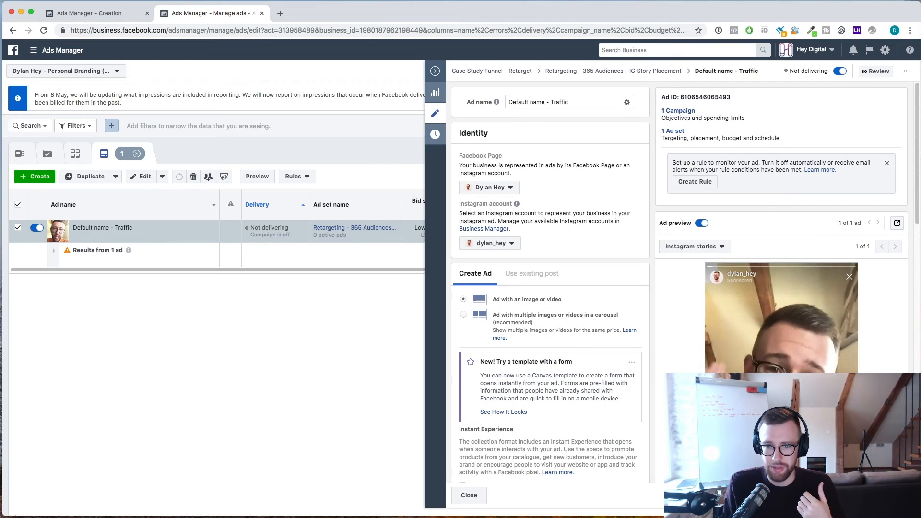
{"action": "scroll", "coordinate": [896, 365], "scroll_direction": "down", "scroll_amount": 3}
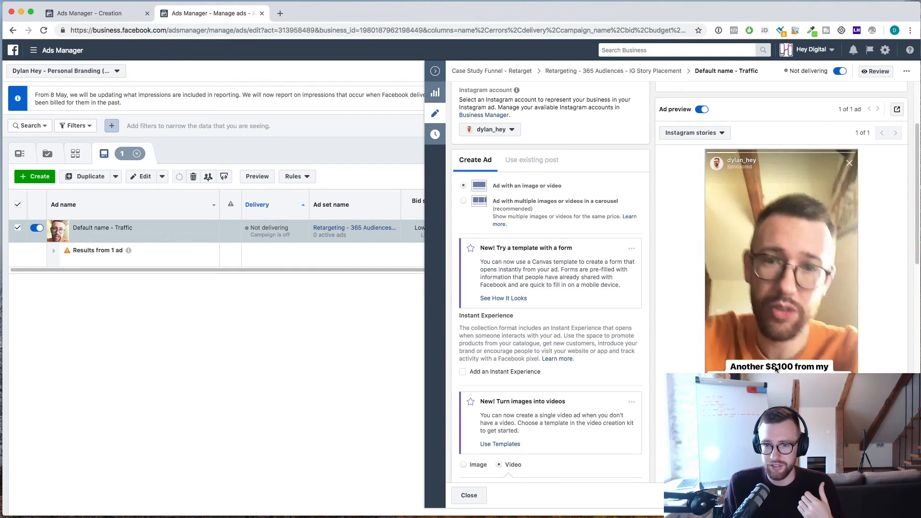